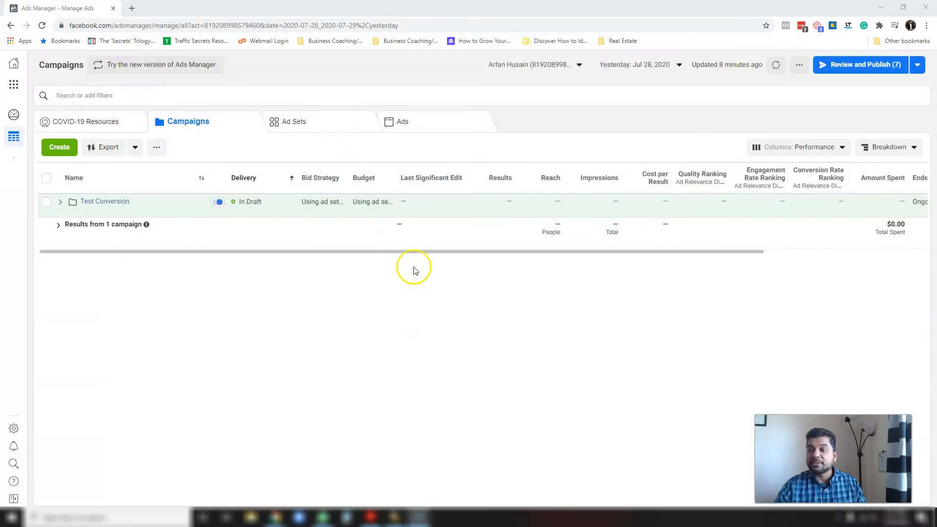
# Open the Audiences page and look over the existing custom, lookalike and saved audiences.
pyautogui.moveTo(104, 218)
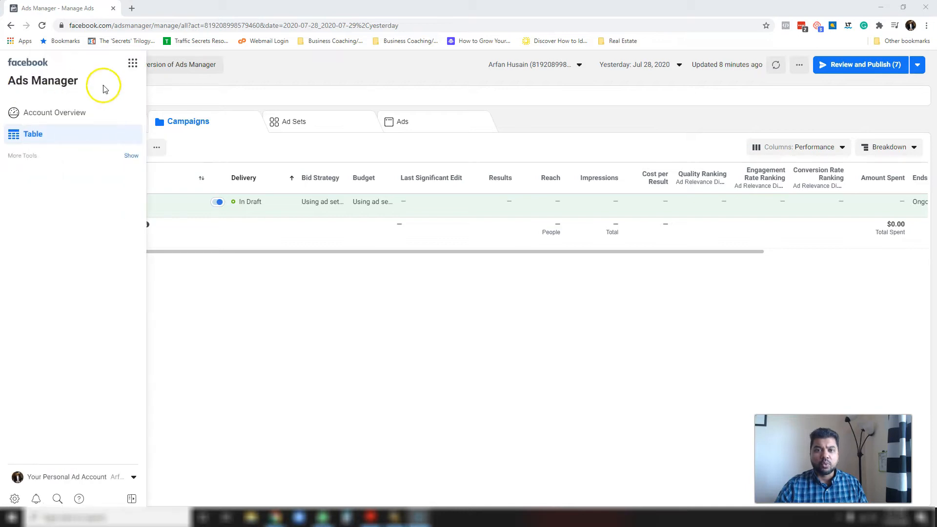
pyautogui.click(14, 84)
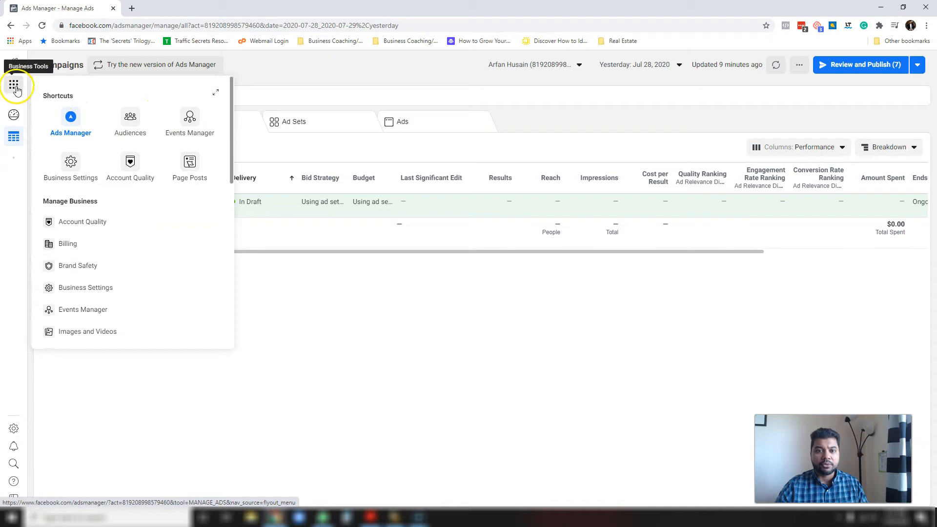
pyautogui.click(138, 126)
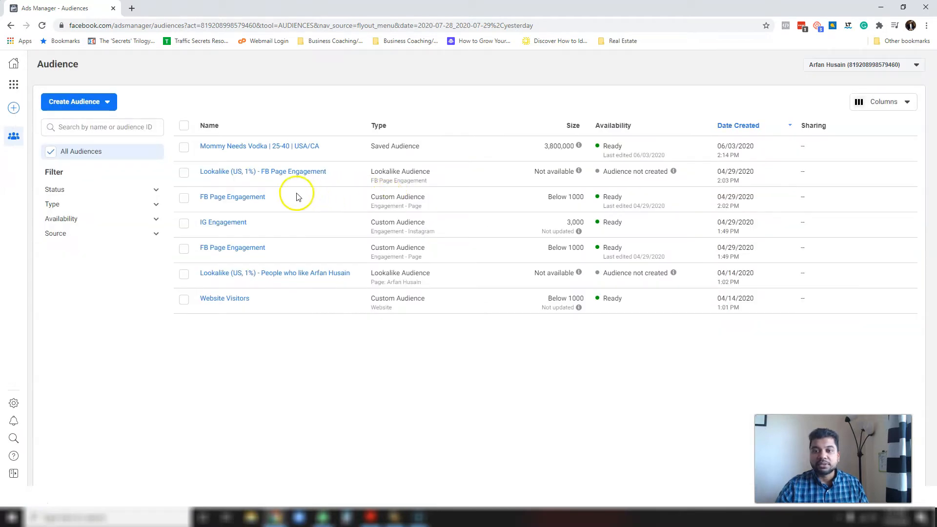
pyautogui.moveTo(280, 182)
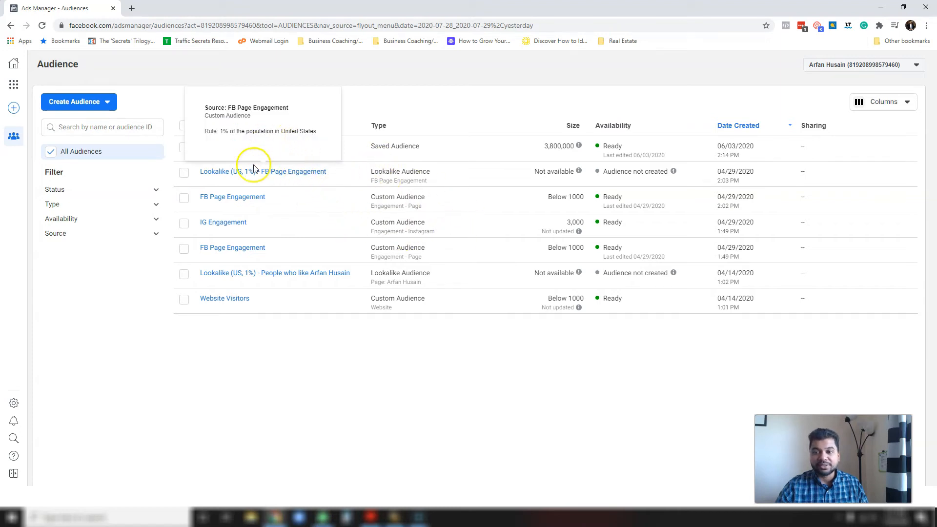
pyautogui.moveTo(209, 306)
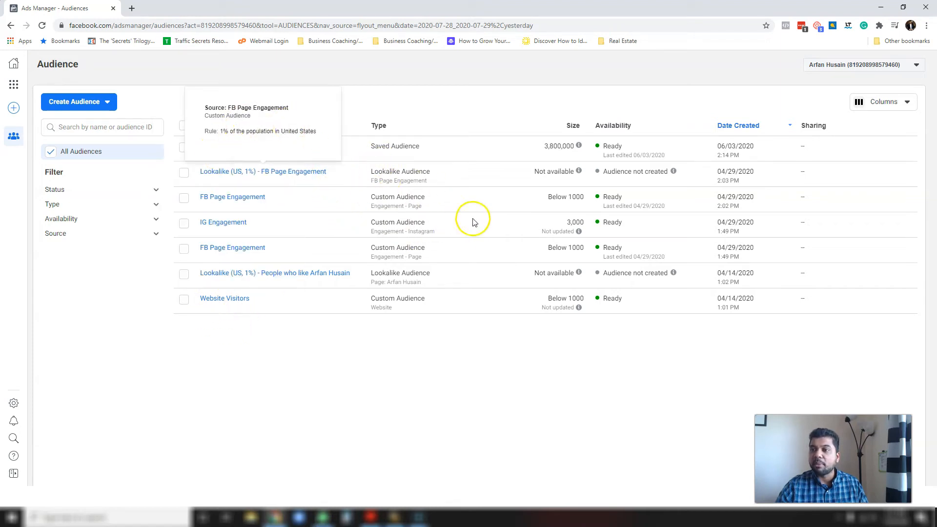
# Inspect the source options for a custom audience and the audience types available, closing them without creating an audience.
pyautogui.click(109, 103)
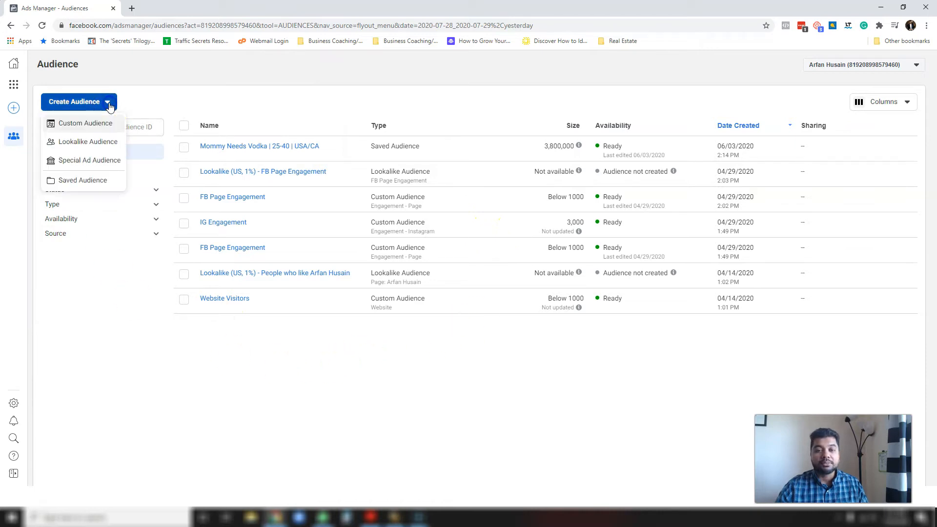
pyautogui.click(90, 124)
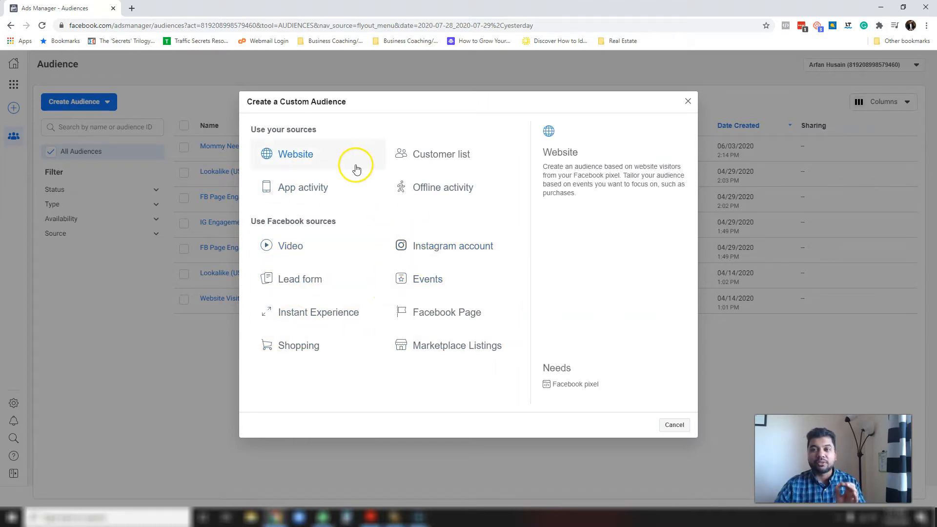
pyautogui.click(687, 101)
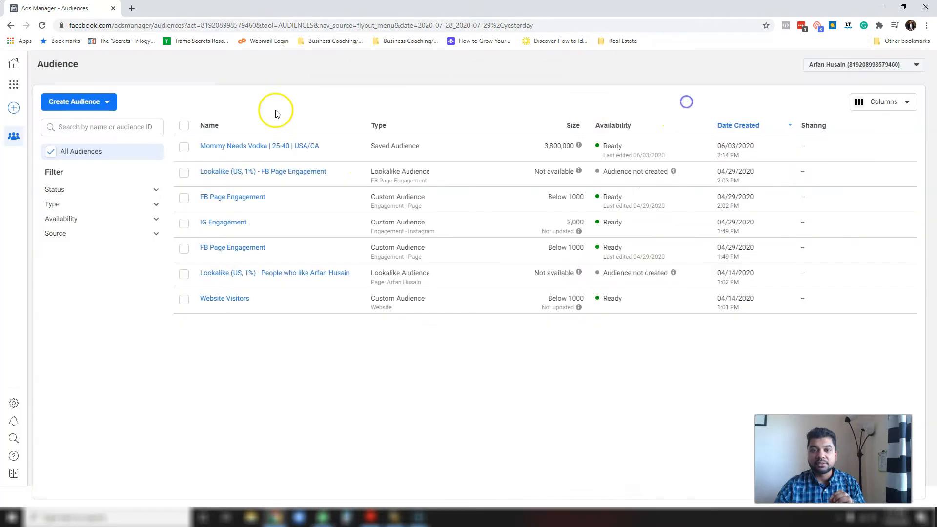
pyautogui.click(114, 101)
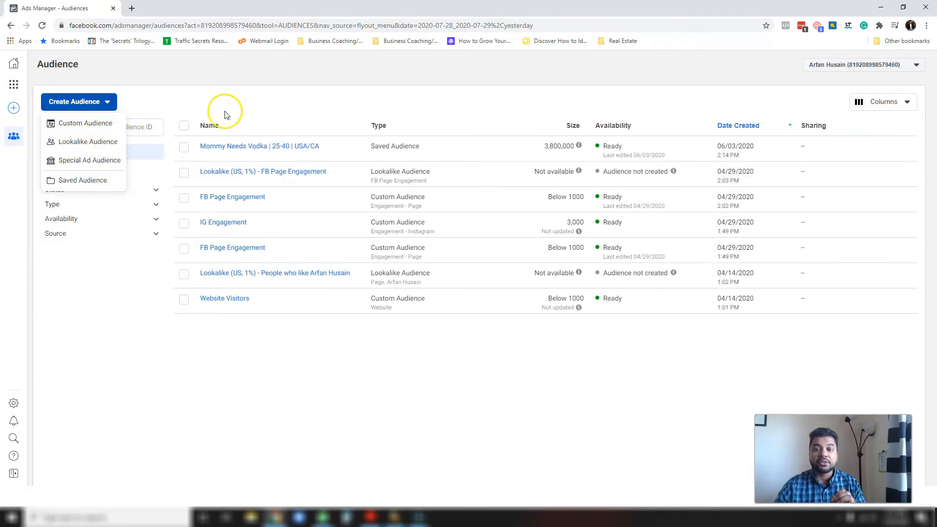
pyautogui.click(284, 98)
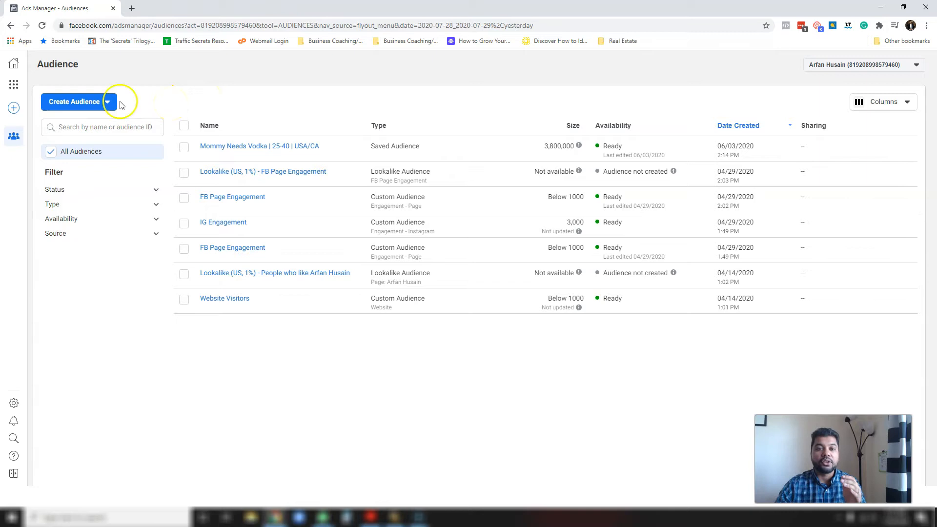
# Return to the campaigns overview and start a new campaign in Guided Creation, dismissing the previous draft summary.
pyautogui.click(13, 85)
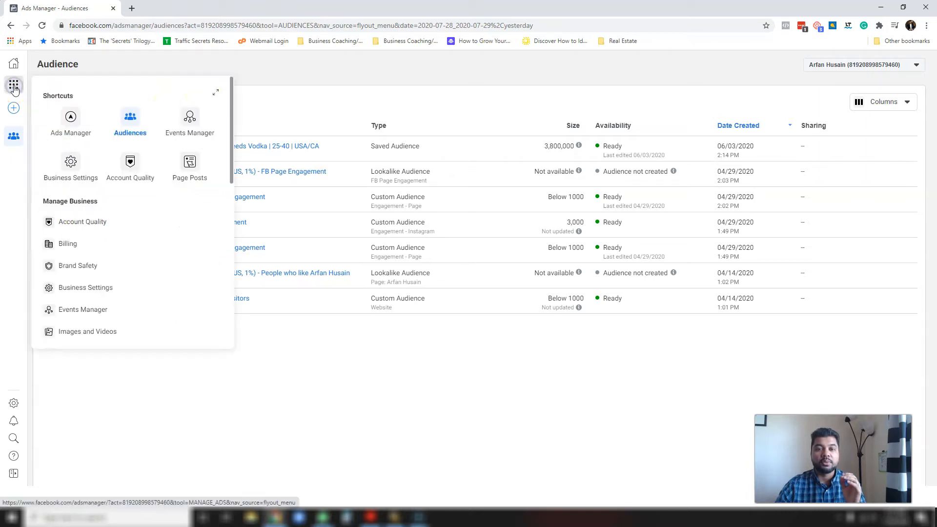
pyautogui.click(72, 117)
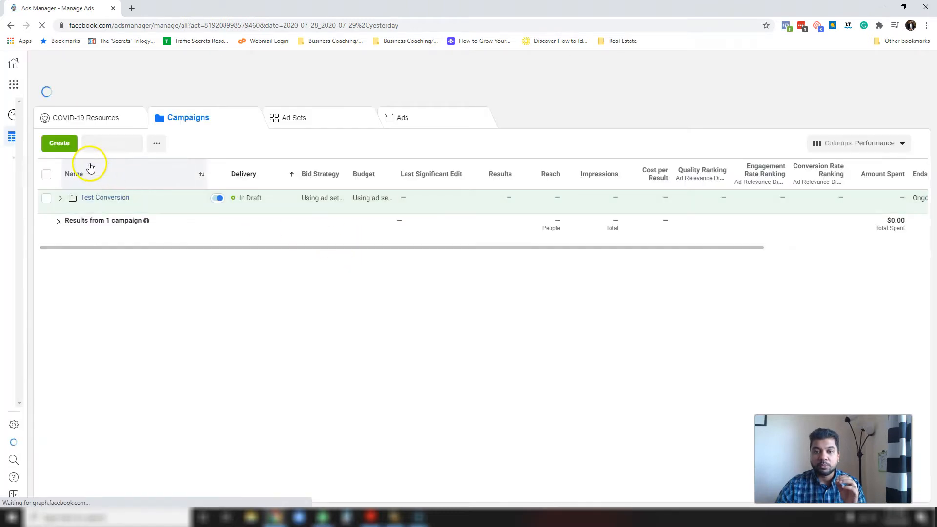
pyautogui.click(58, 147)
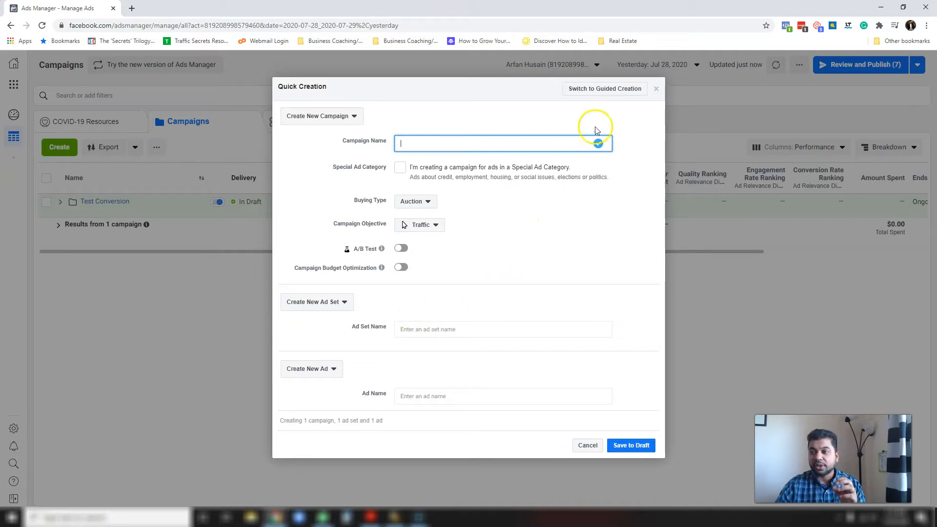
pyautogui.click(605, 89)
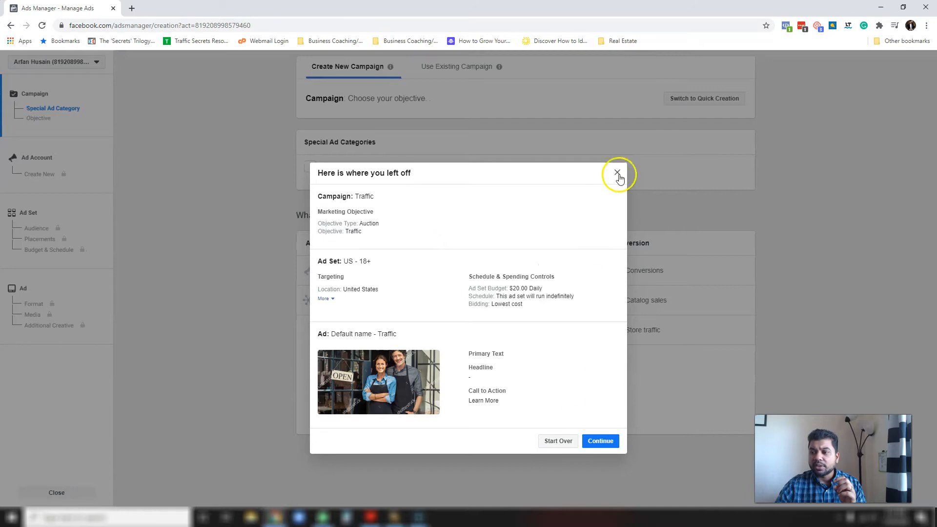
pyautogui.click(617, 173)
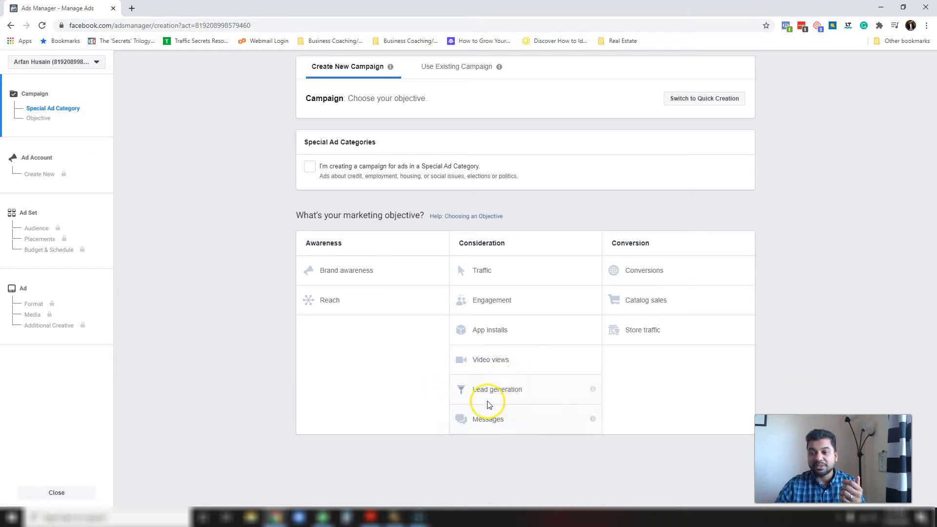
# Set up a Conversions campaign named "Audience Training" and accept the preset ad account country, currency and time zone.
pyautogui.click(645, 272)
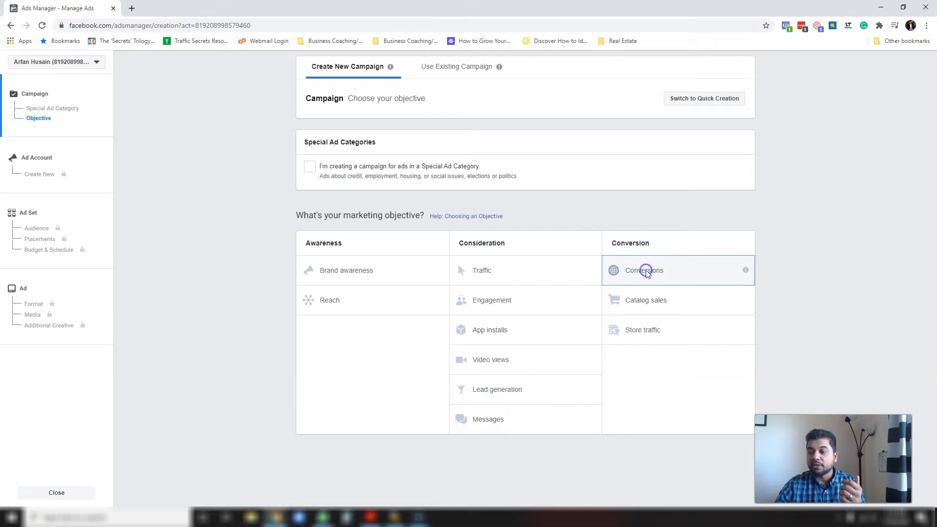
pyautogui.click(514, 308)
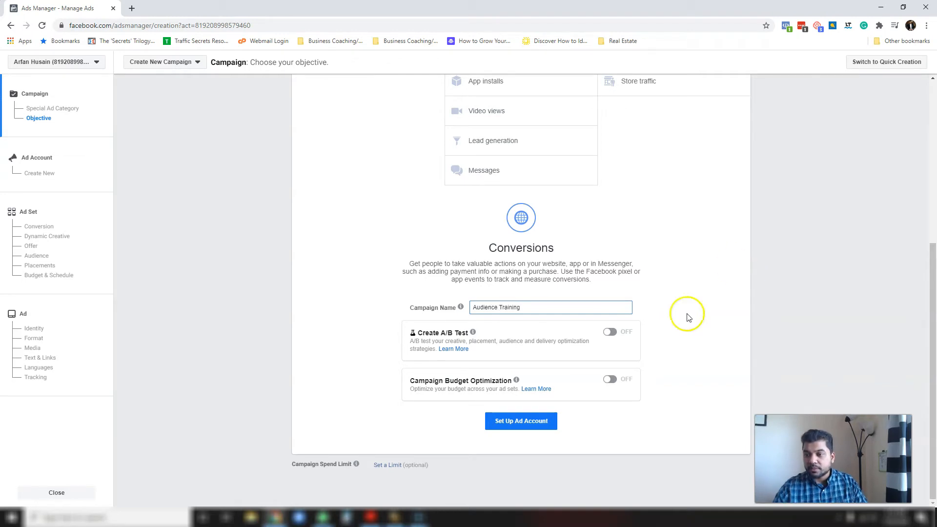
pyautogui.click(519, 422)
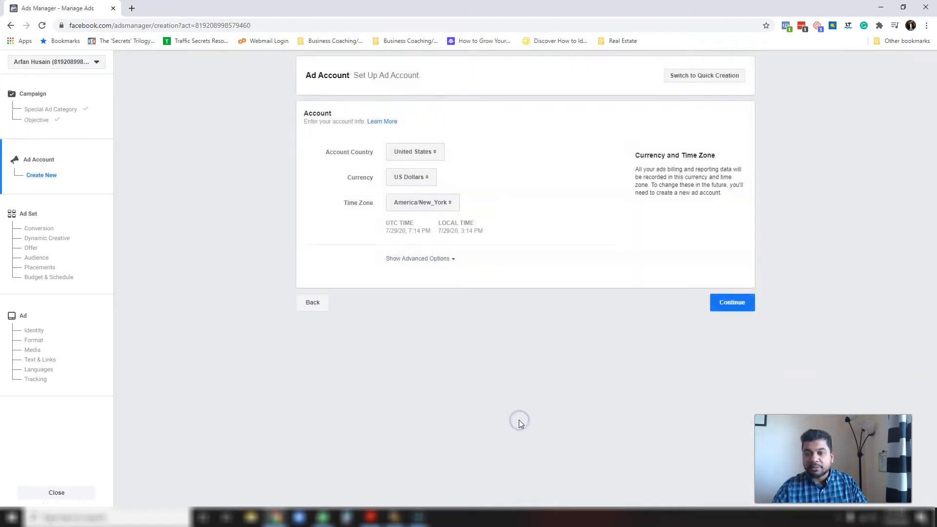
pyautogui.click(732, 303)
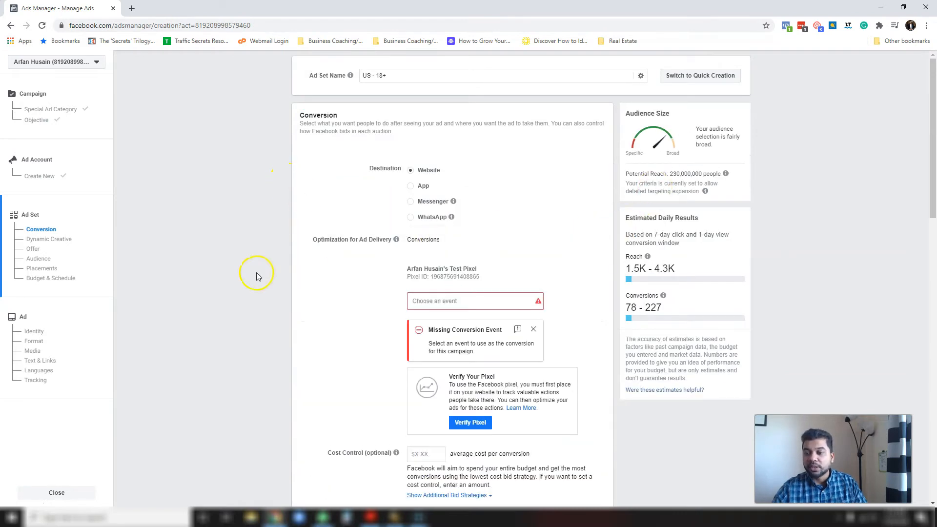
# Set the ad set's pixel conversion event to Lead.
pyautogui.scroll(-1, 266, 270)
pyautogui.click(450, 233)
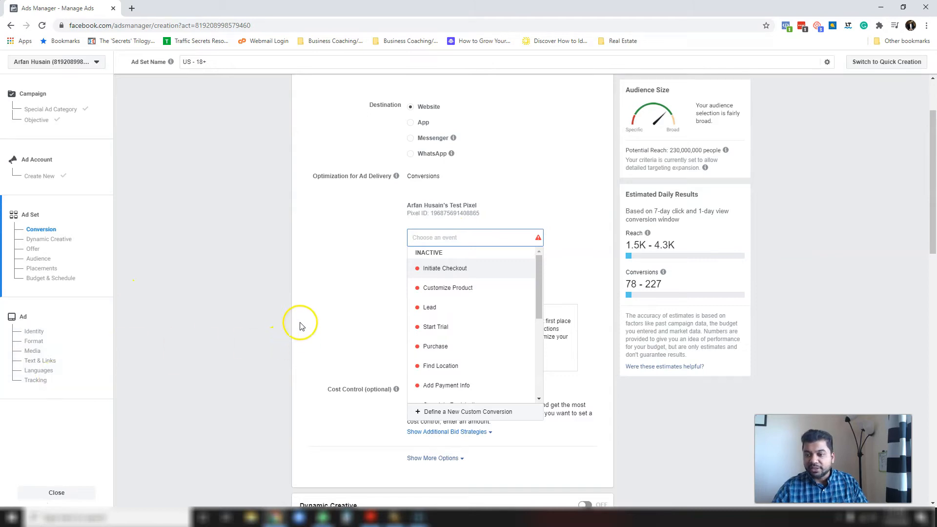
pyautogui.click(445, 307)
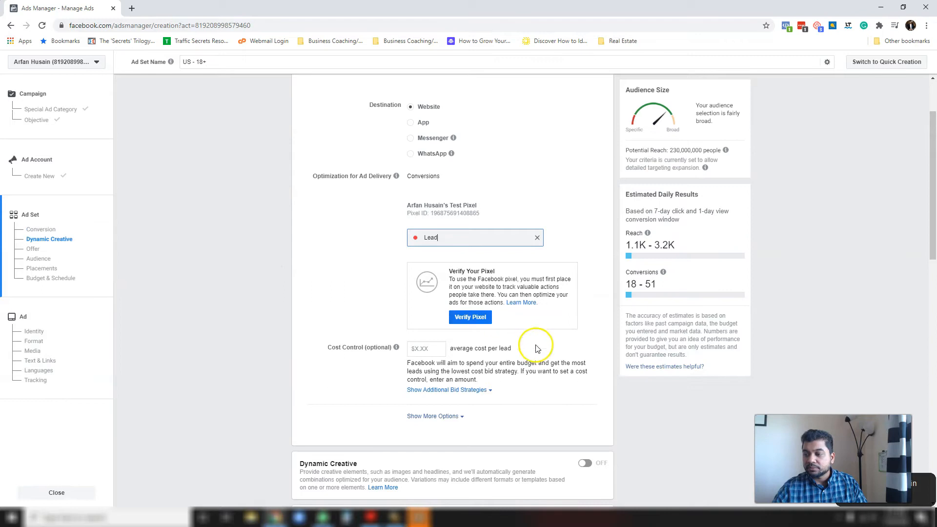
pyautogui.click(632, 394)
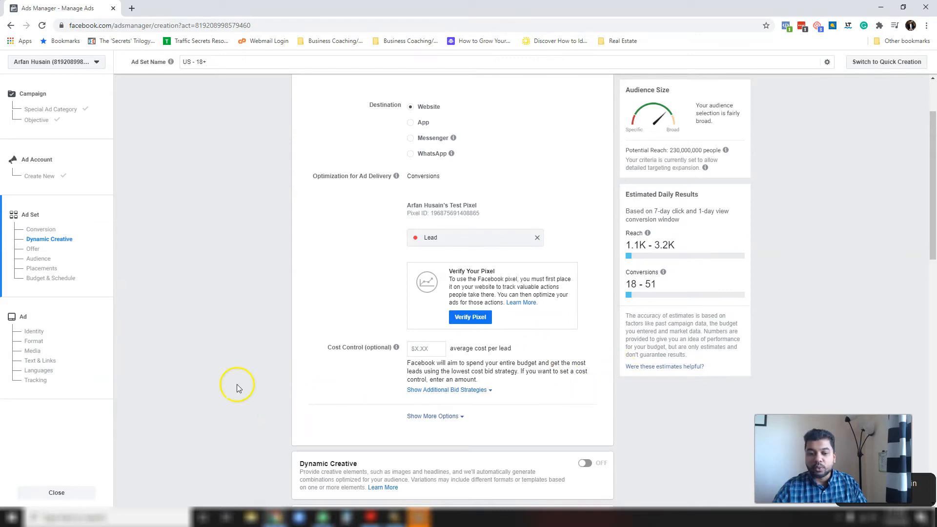
# Look over the ad set's audience settings and the Manual Placements options, and switch back to Automatic Placements.
pyautogui.scroll(-8, 286, 347)
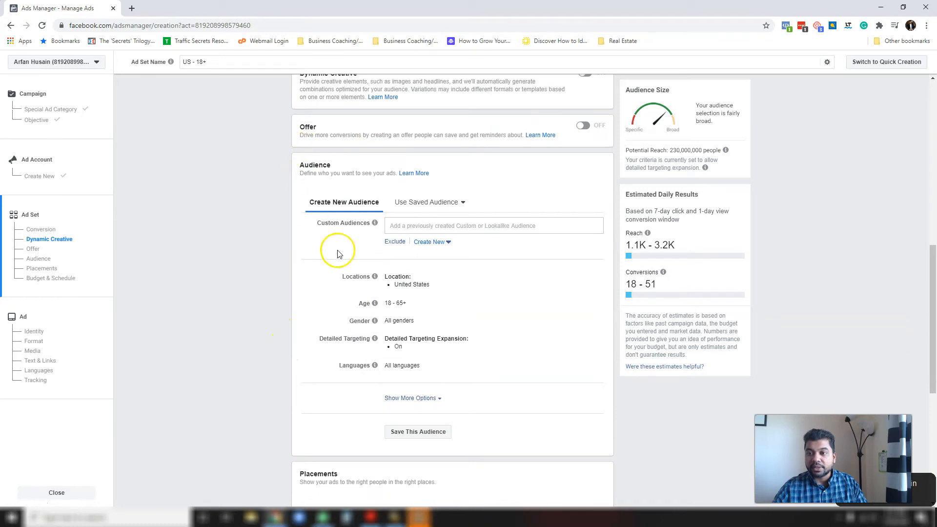
pyautogui.scroll(5, 335, 247)
pyautogui.scroll(-4, 376, 154)
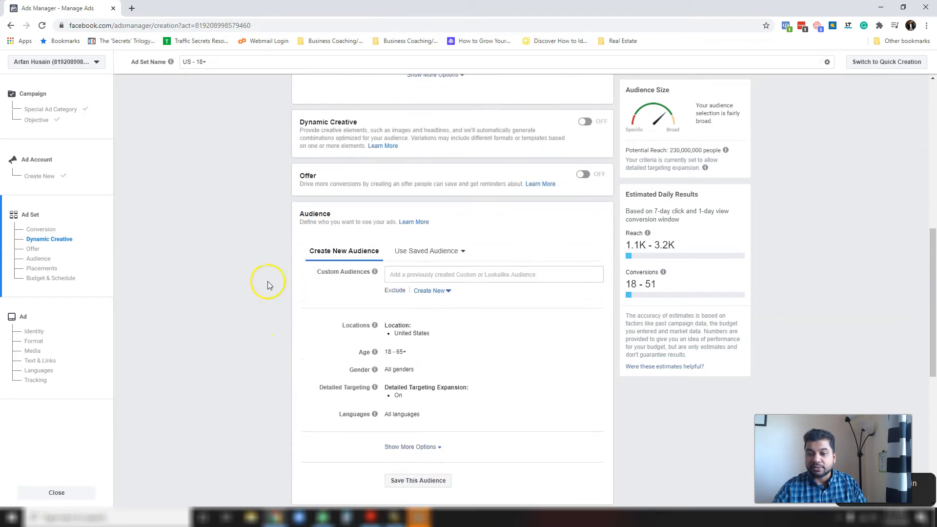
pyautogui.scroll(-2, 460, 288)
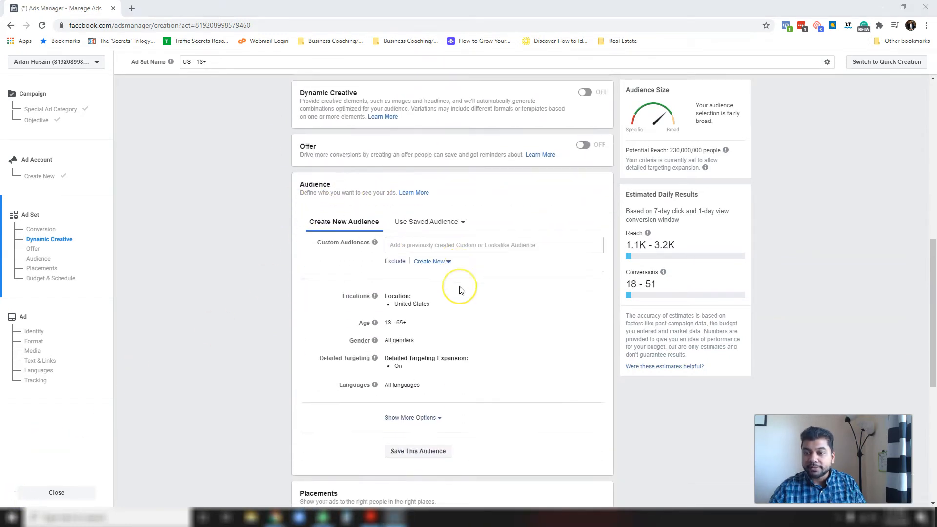
pyautogui.scroll(-2, 460, 290)
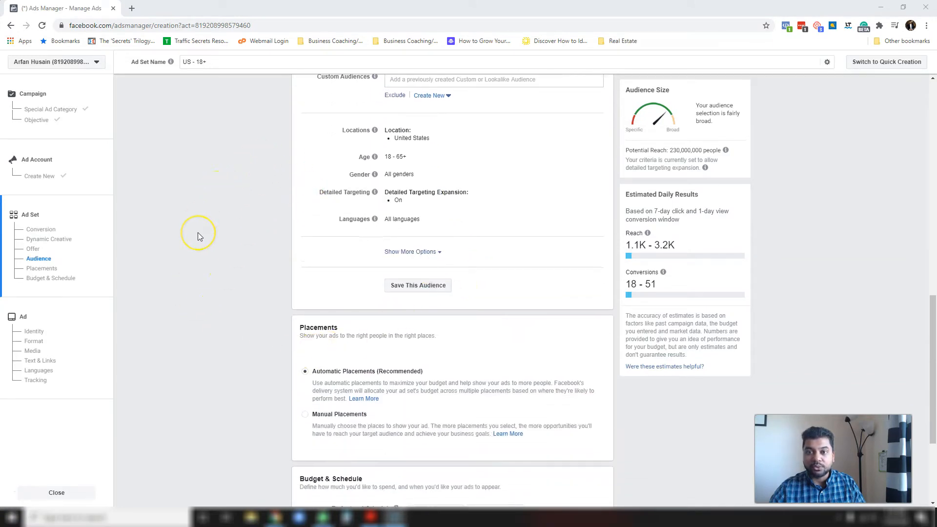
pyautogui.scroll(-2, 198, 237)
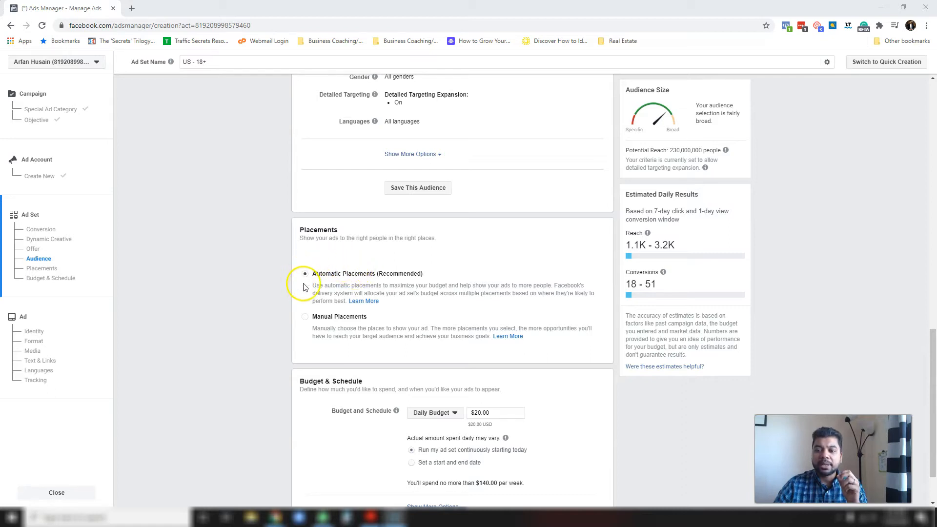
pyautogui.click(304, 318)
pyautogui.scroll(-4, 304, 320)
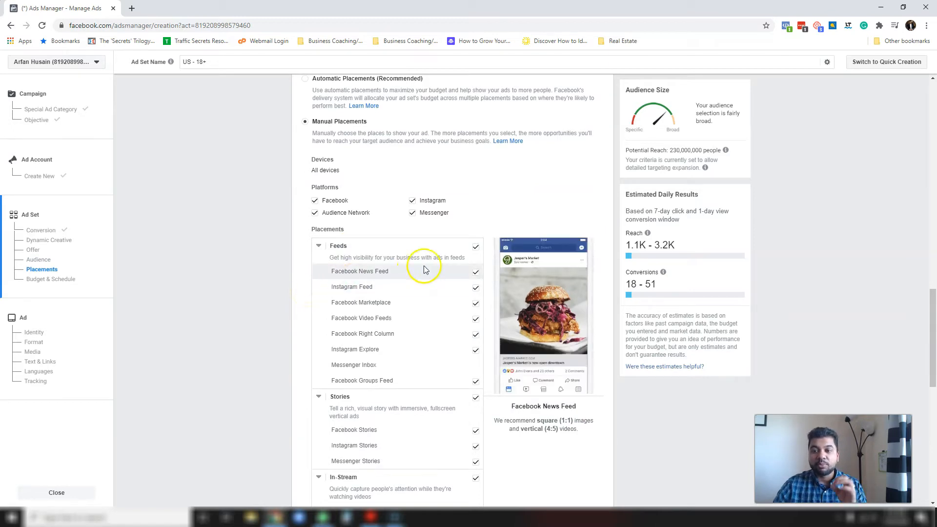
pyautogui.scroll(4, 300, 288)
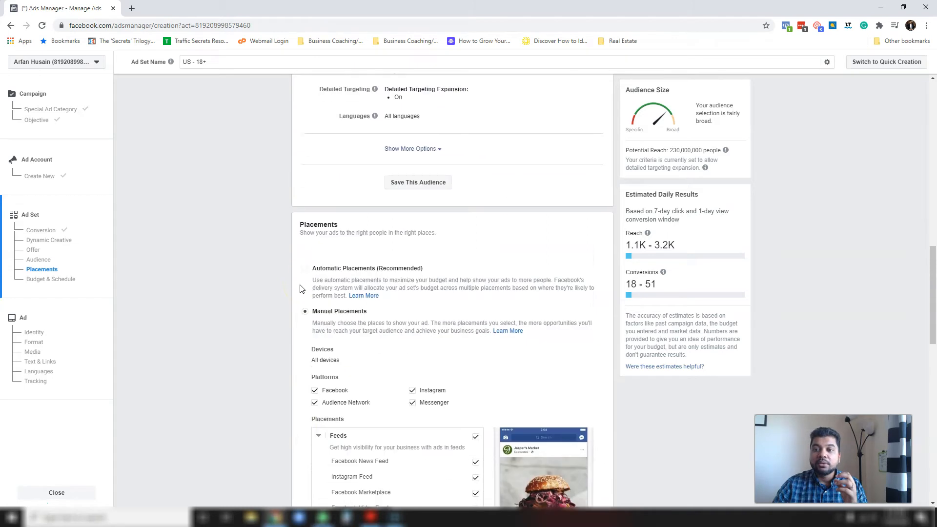
pyautogui.click(309, 277)
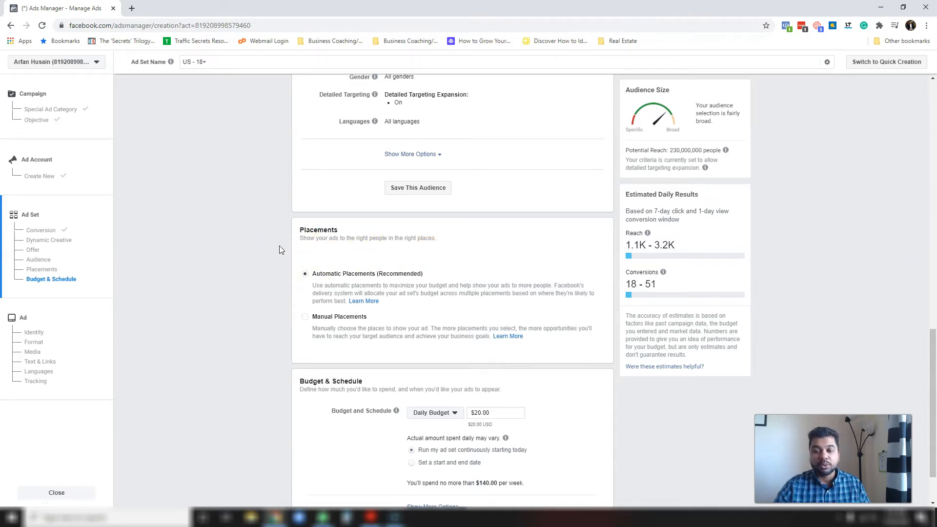
# Check the budget types, schedule the ad set with a start and end date, and expand the additional budget and schedule options.
pyautogui.scroll(-2, 279, 238)
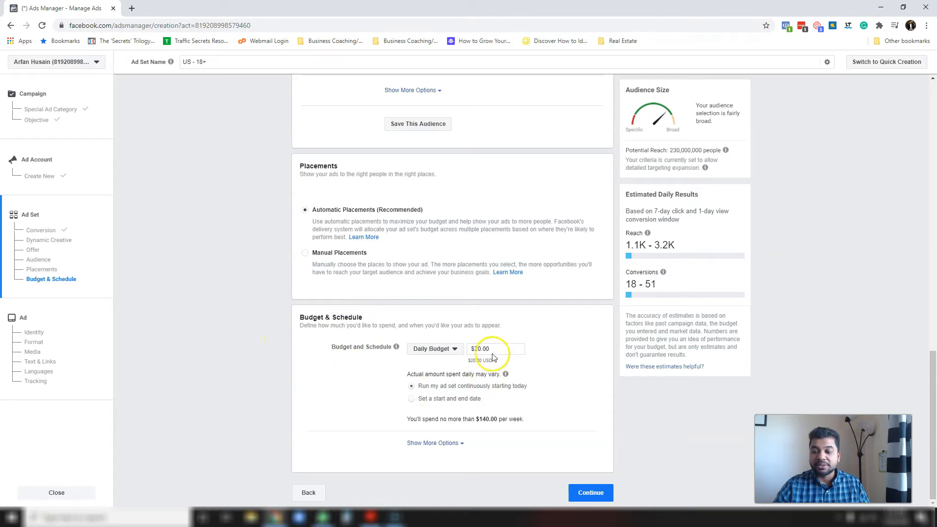
pyautogui.click(443, 349)
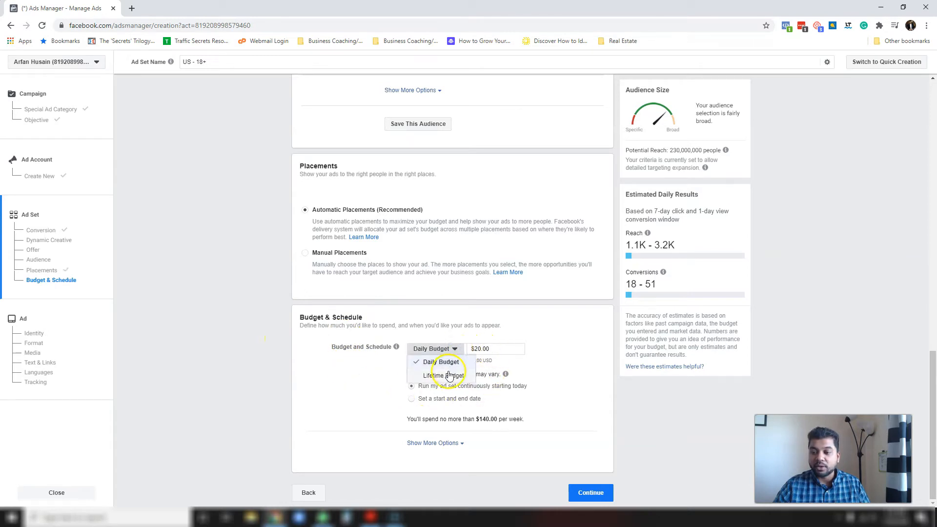
pyautogui.click(304, 388)
pyautogui.click(451, 399)
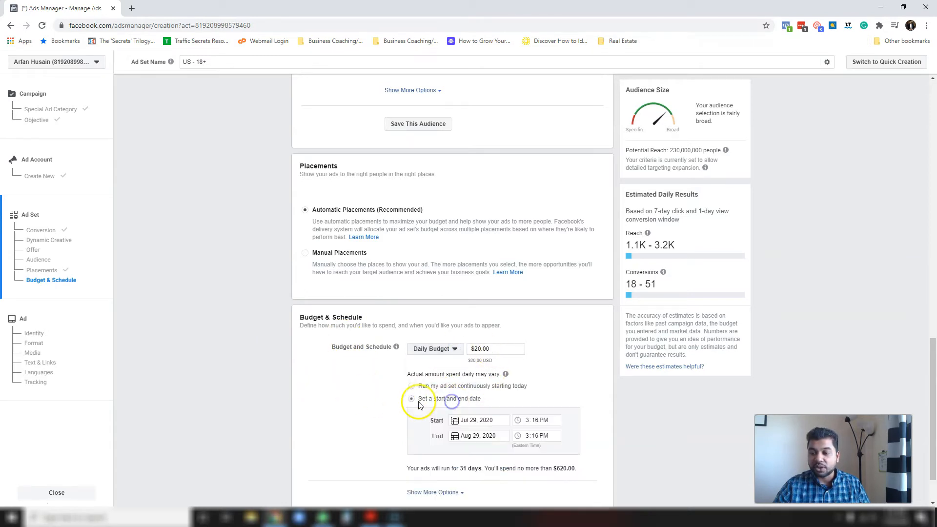
pyautogui.click(327, 405)
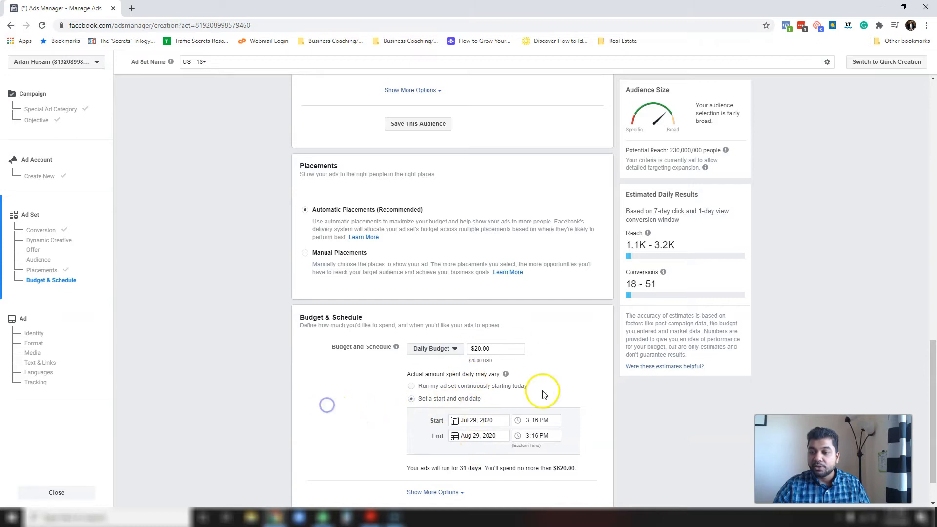
pyautogui.scroll(-1, 446, 388)
pyautogui.click(452, 444)
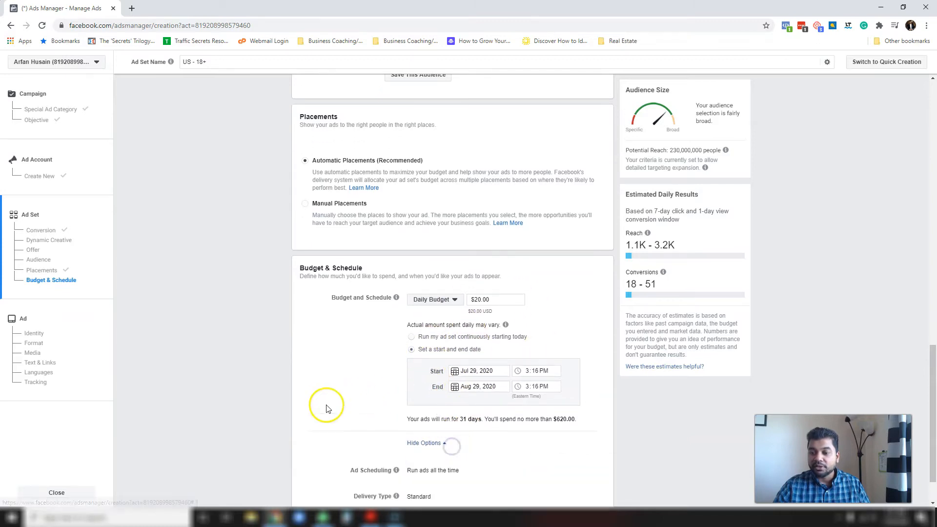
# Review the ad set's ad scheduling and delivery type settings, and check which saved audiences are available.
pyautogui.scroll(-1, 327, 409)
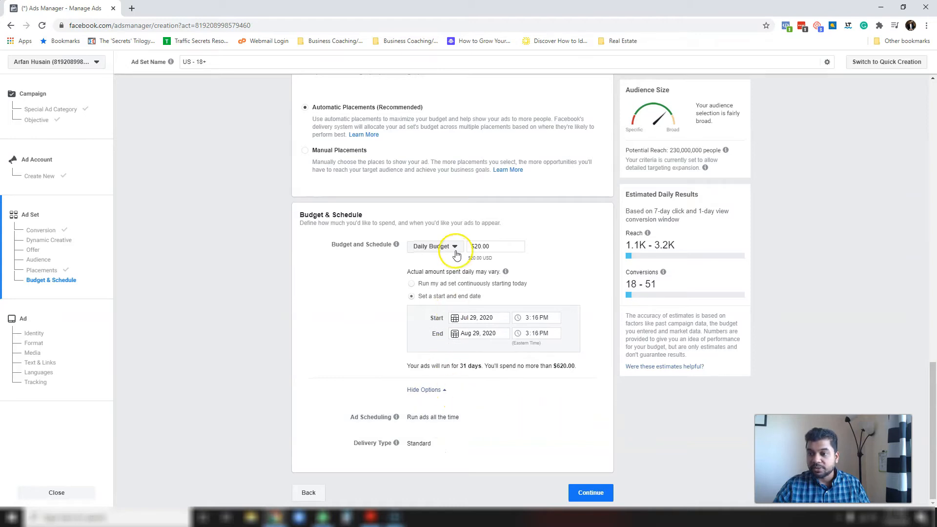
pyautogui.click(586, 421)
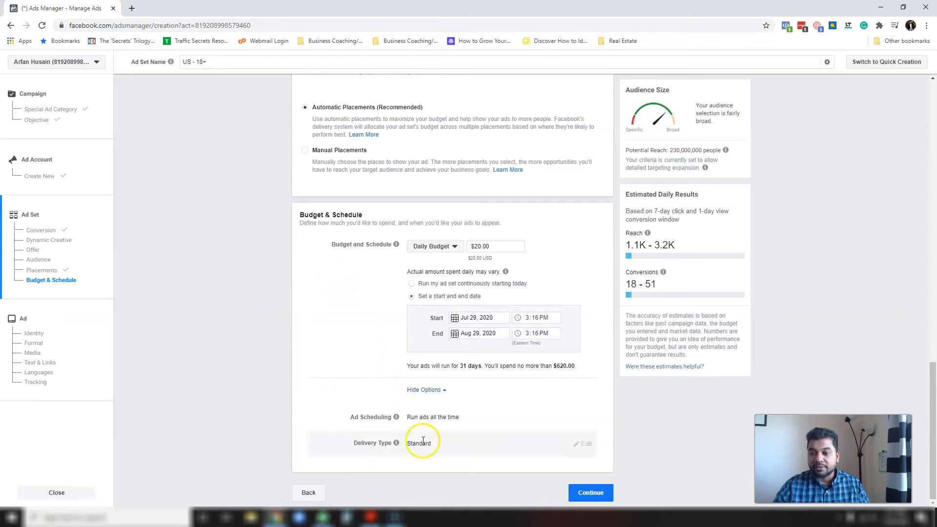
pyautogui.scroll(3, 303, 404)
pyautogui.scroll(6, 303, 406)
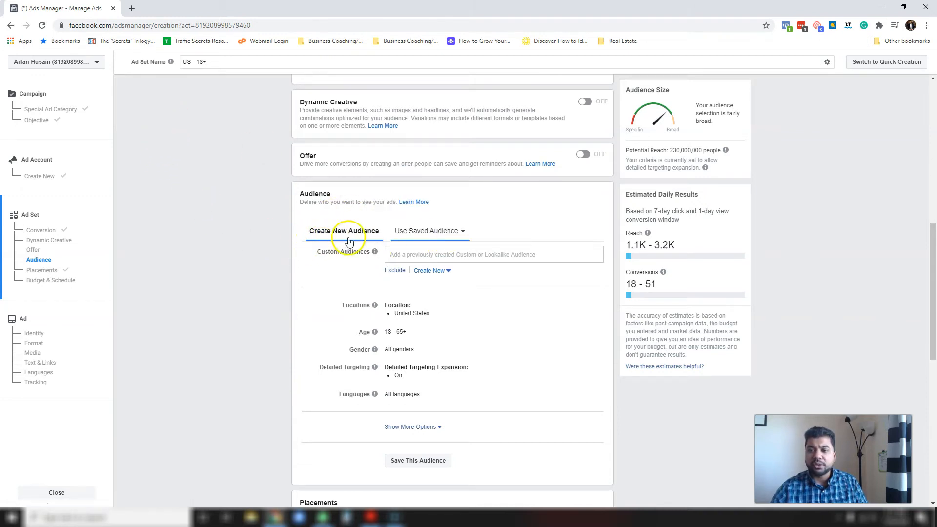
pyautogui.click(461, 232)
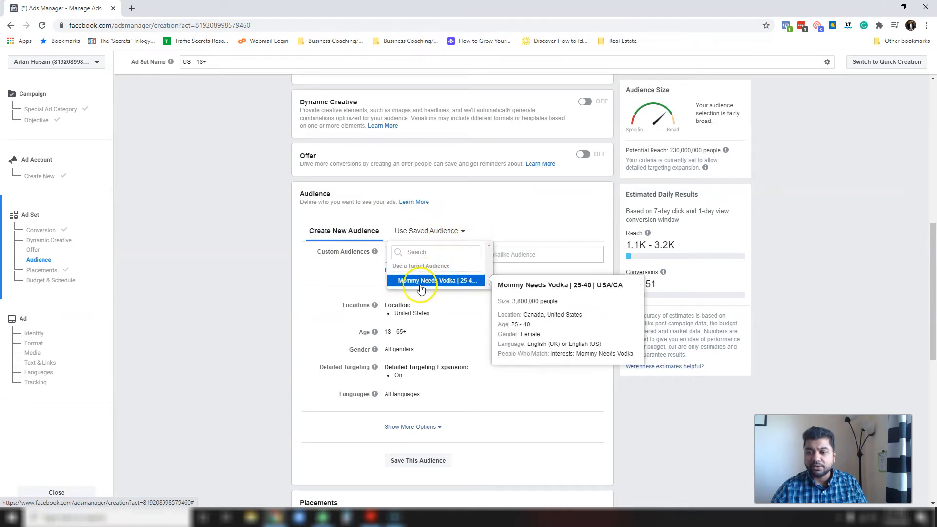
pyautogui.click(289, 264)
# Open the new audience's age range for editing and look through the minimum age choices.
pyautogui.scroll(-2, 289, 264)
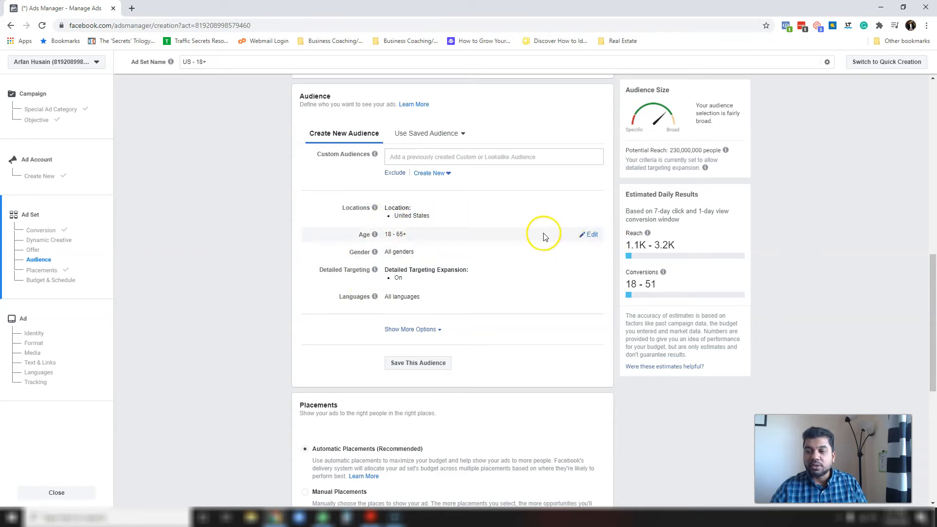
pyautogui.click(593, 236)
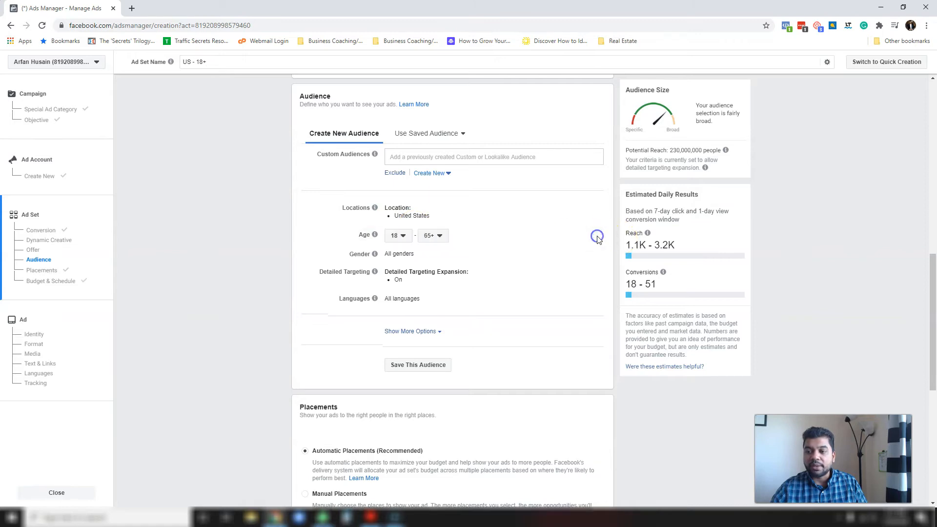
pyautogui.click(404, 238)
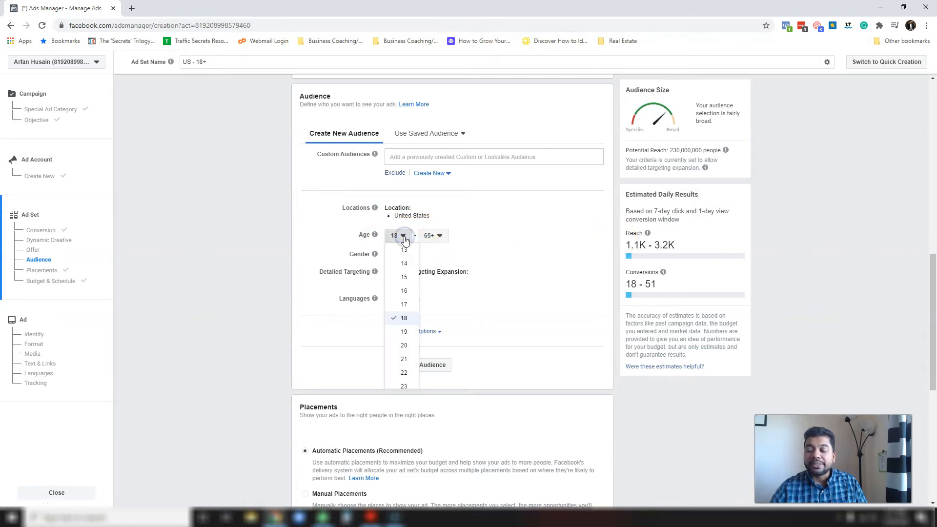
pyautogui.scroll(-1, 403, 351)
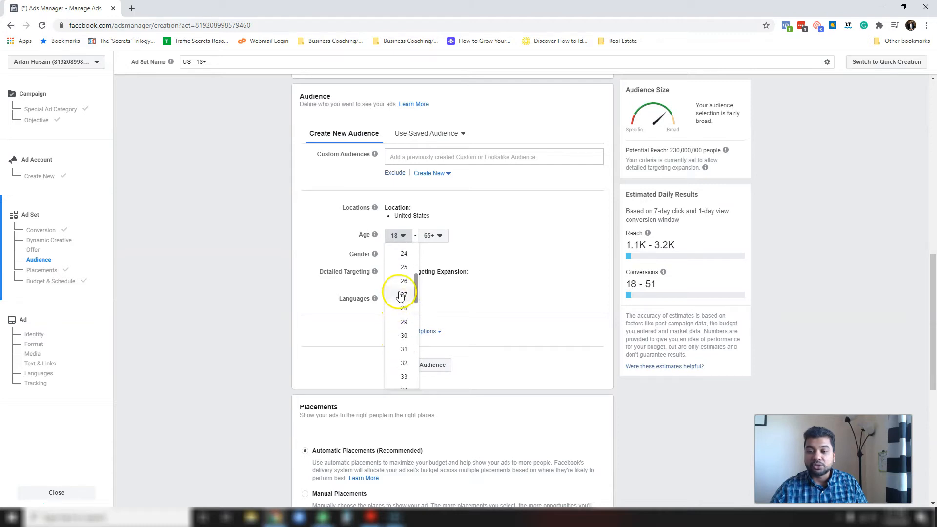
pyautogui.scroll(-1, 405, 310)
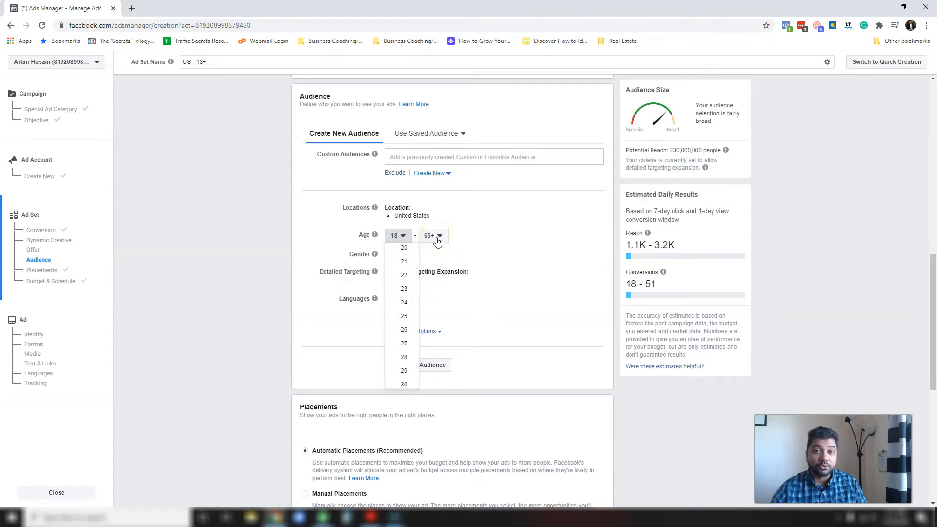
pyautogui.click(263, 238)
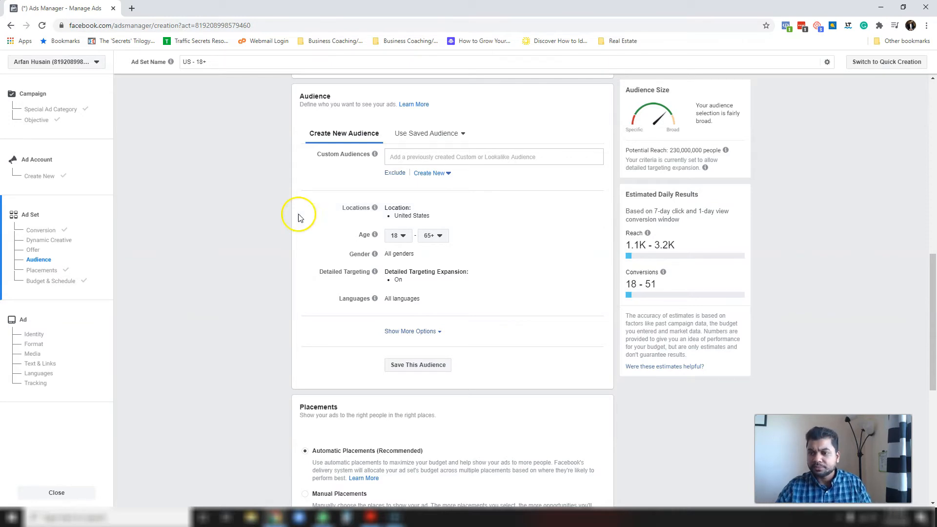
# Open the audience's detailed targeting for editing and turn off Detailed Targeting Expansion.
pyautogui.scroll(-2, 288, 224)
pyautogui.click(345, 174)
pyautogui.moveTo(319, 174); pyautogui.dragTo(467, 181)
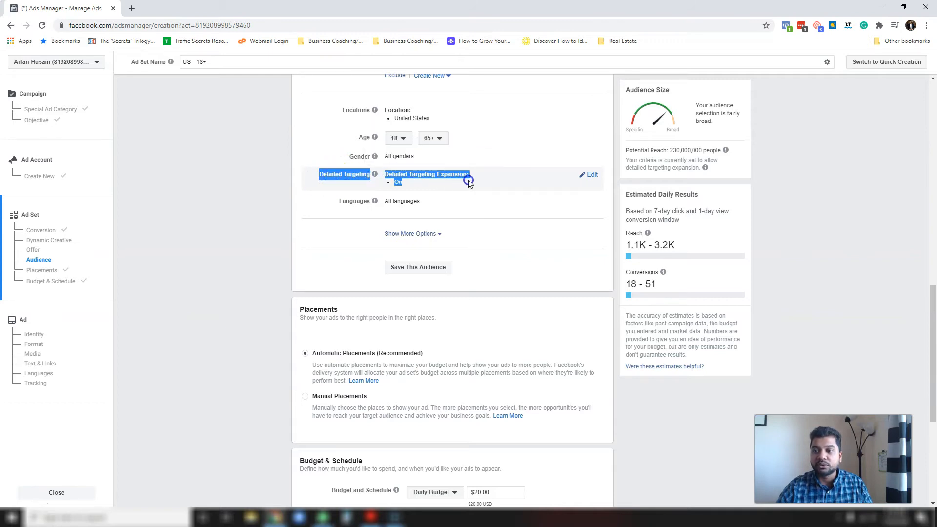
pyautogui.click(318, 180)
pyautogui.scroll(2, 283, 184)
pyautogui.scroll(1, 393, 195)
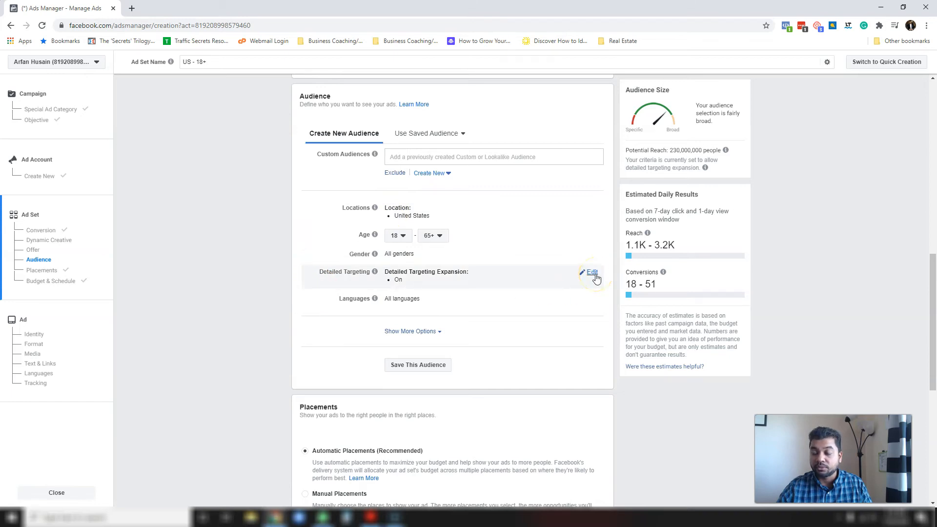
pyautogui.click(592, 272)
pyautogui.click(391, 332)
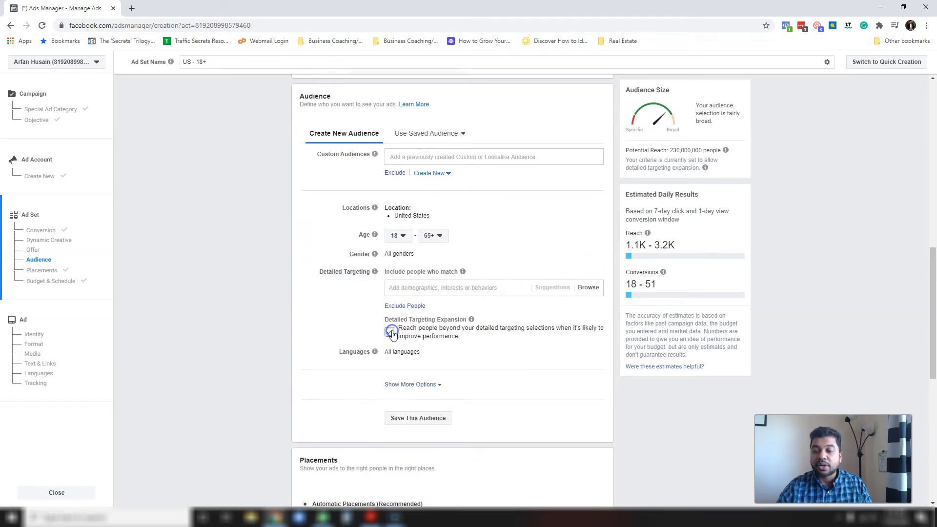
pyautogui.click(318, 293)
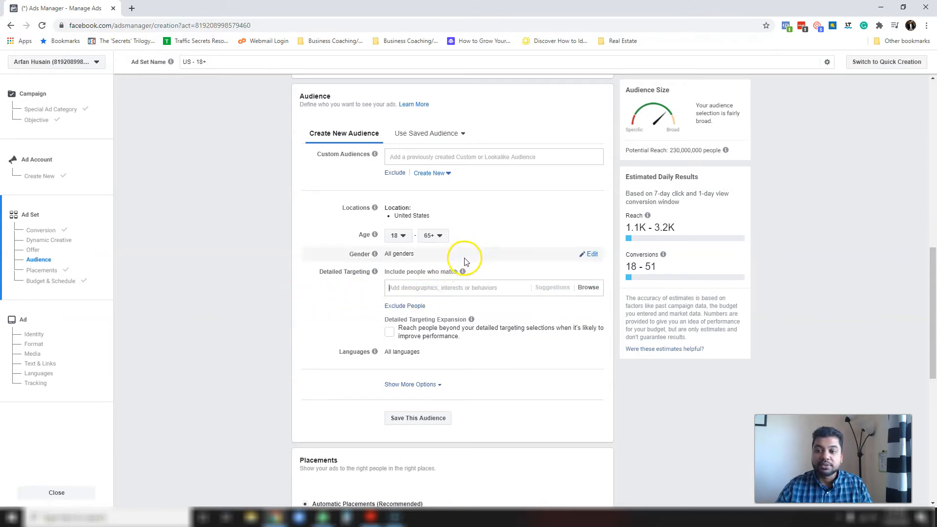
# Add the Online-Marketing field of study and the suggested Social media marketing interest to the detailed targeting.
pyautogui.click(418, 289)
pyautogui.write('online marketing')
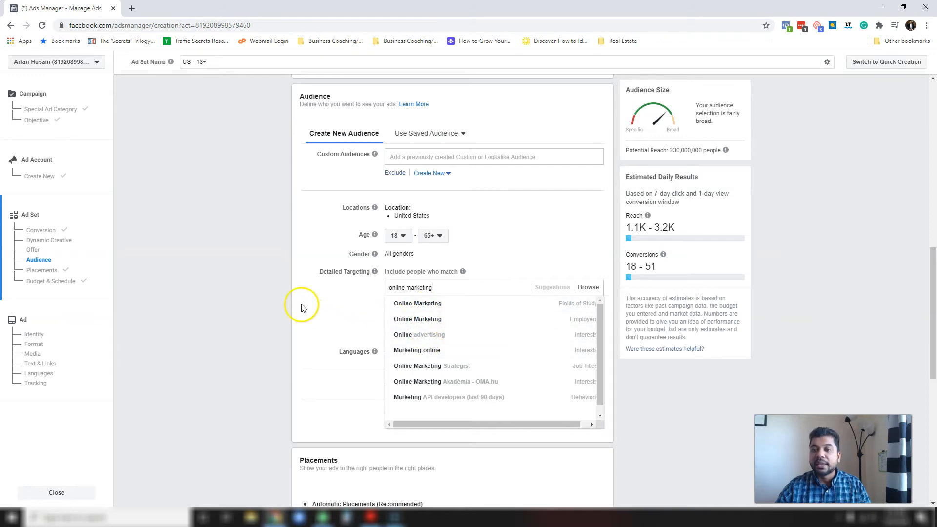
pyautogui.click(429, 304)
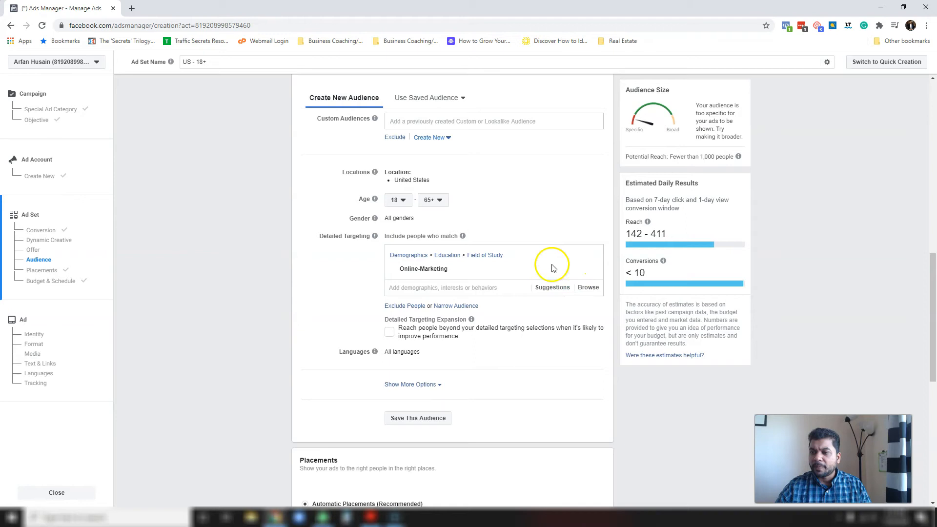
pyautogui.click(559, 289)
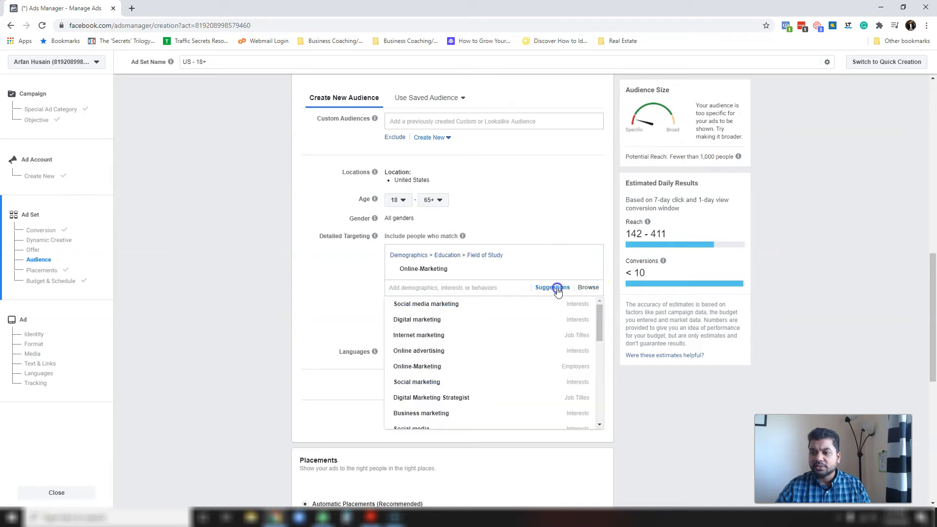
pyautogui.click(443, 303)
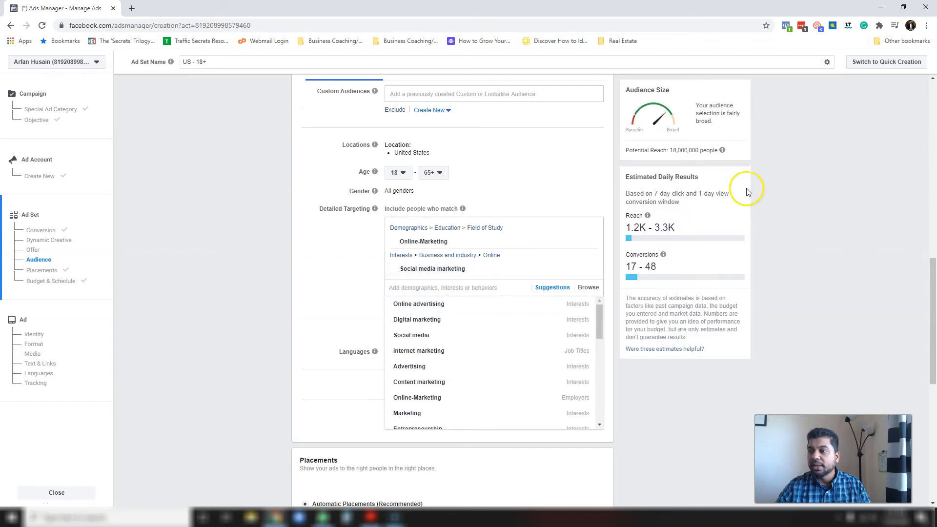
pyautogui.click(330, 265)
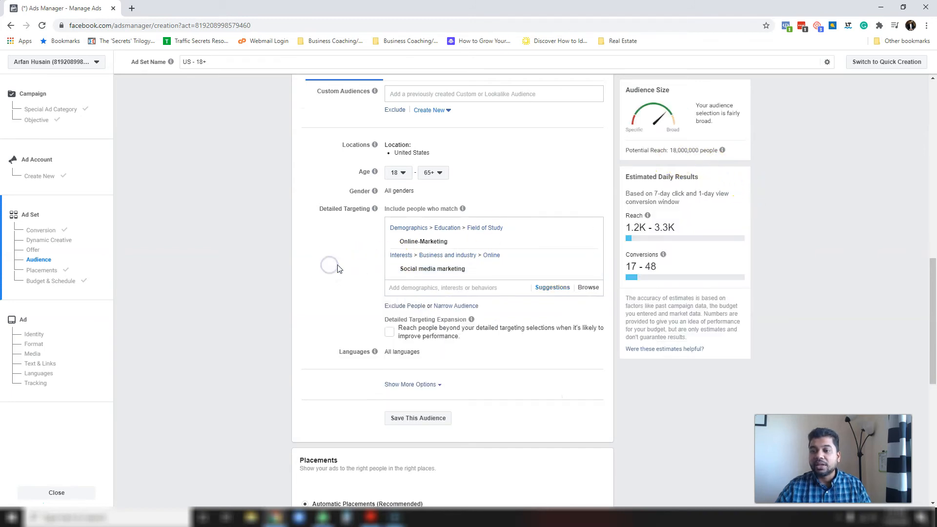
# Open the audience's gender choices and set its age range to 25–56.
pyautogui.click(679, 149)
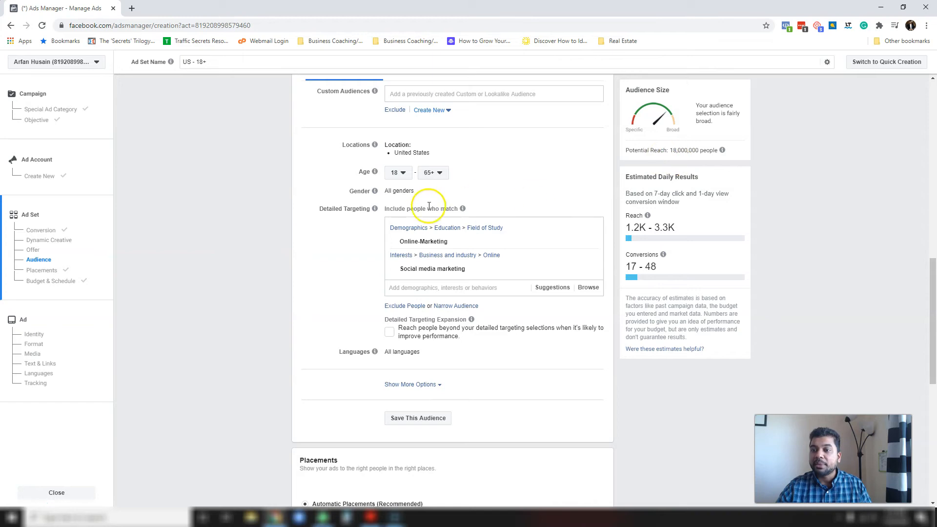
pyautogui.click(590, 190)
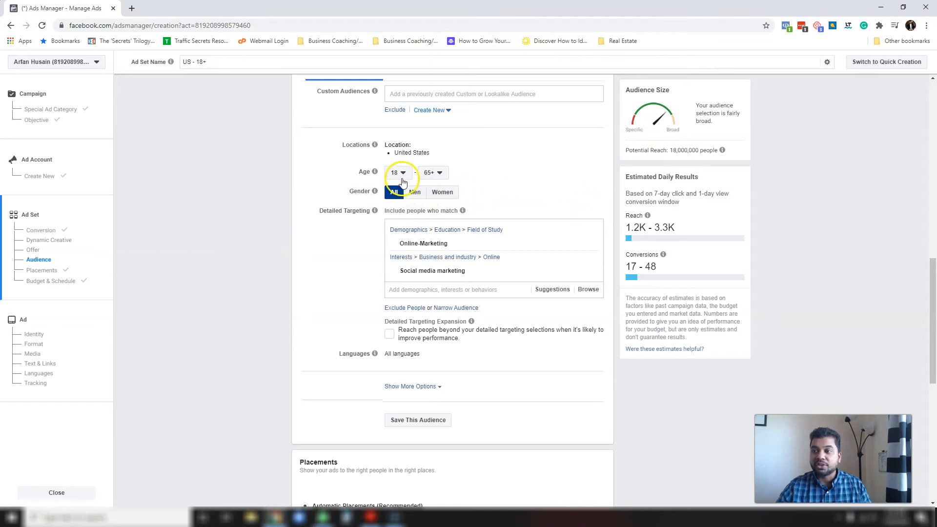
pyautogui.click(412, 174)
pyautogui.scroll(-1, 410, 239)
pyautogui.click(405, 253)
pyautogui.click(433, 173)
pyautogui.scroll(1, 441, 245)
pyautogui.click(439, 245)
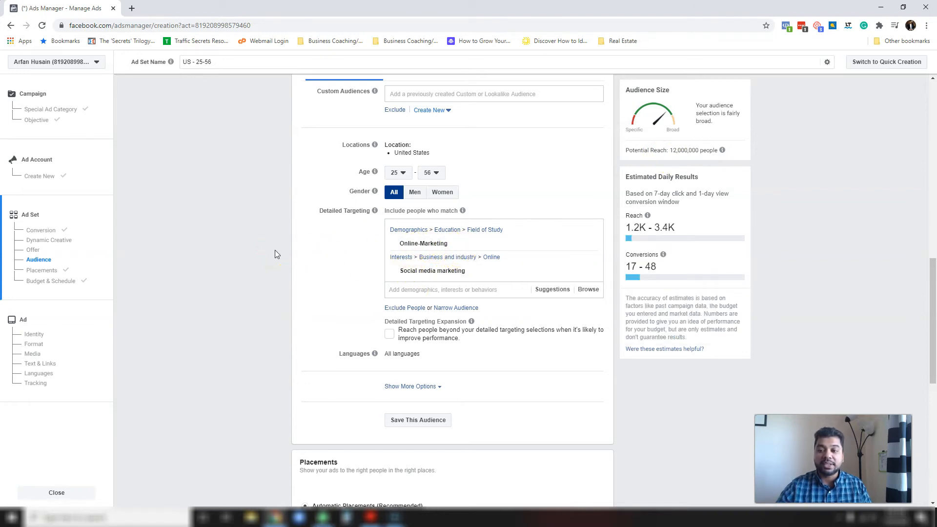
# Rename the ad set to "Social Media Marketing".
pyautogui.click(154, 64)
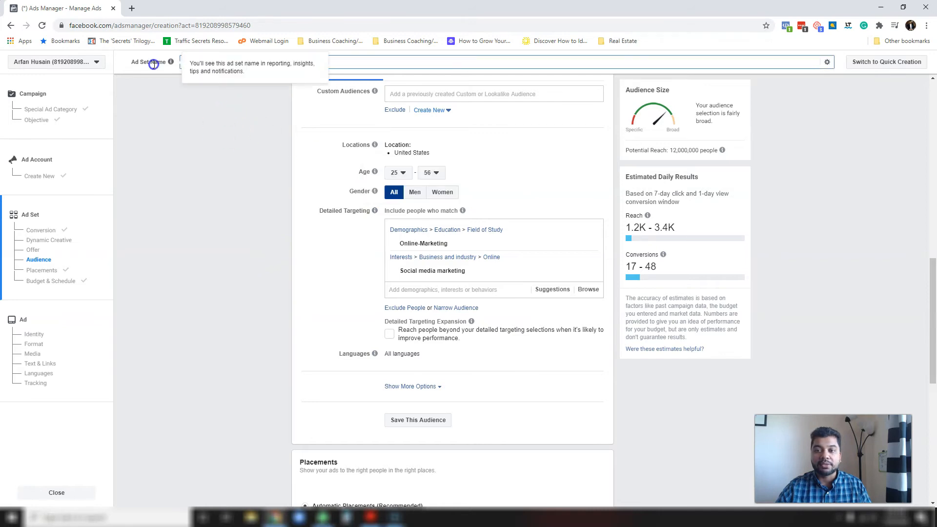
pyautogui.write('Social Media Marketing')
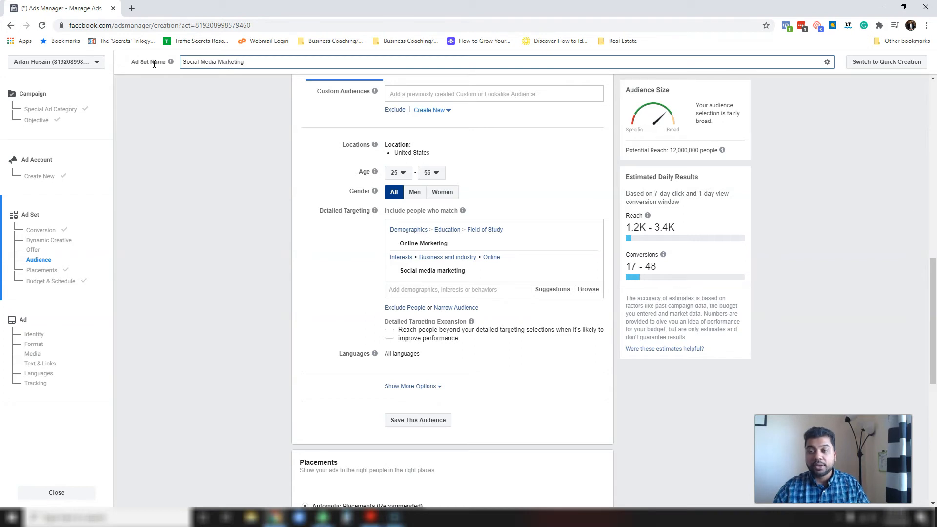
pyautogui.click(309, 211)
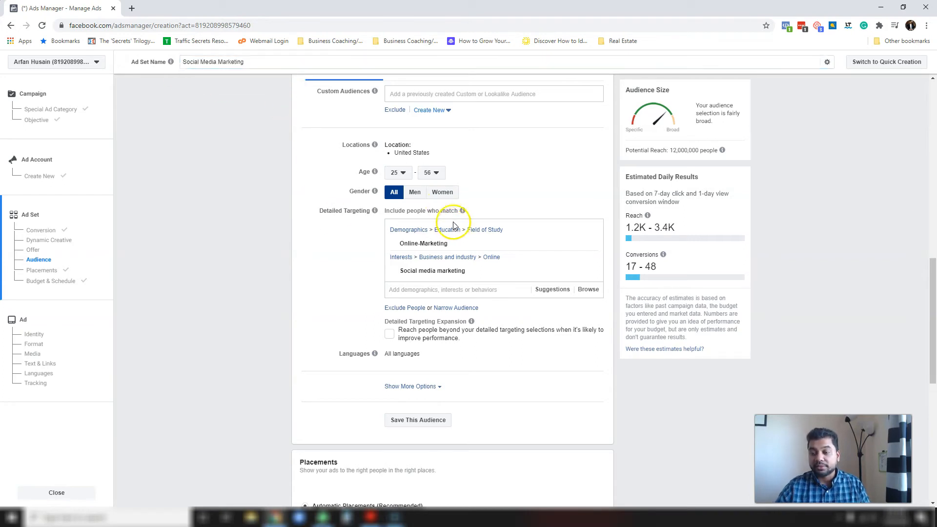
# Check the suggested interests for the detailed targeting against the audience's potential reach.
pyautogui.scroll(-1, 452, 225)
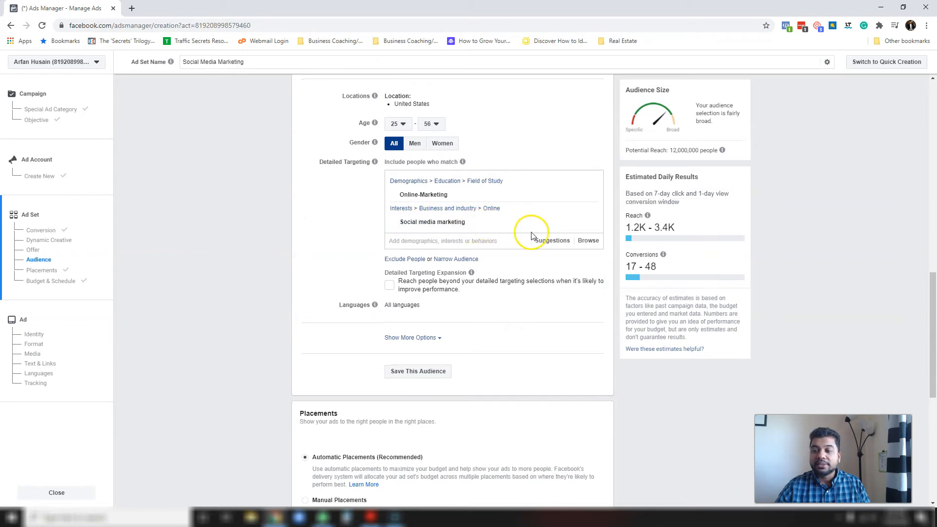
pyautogui.click(558, 242)
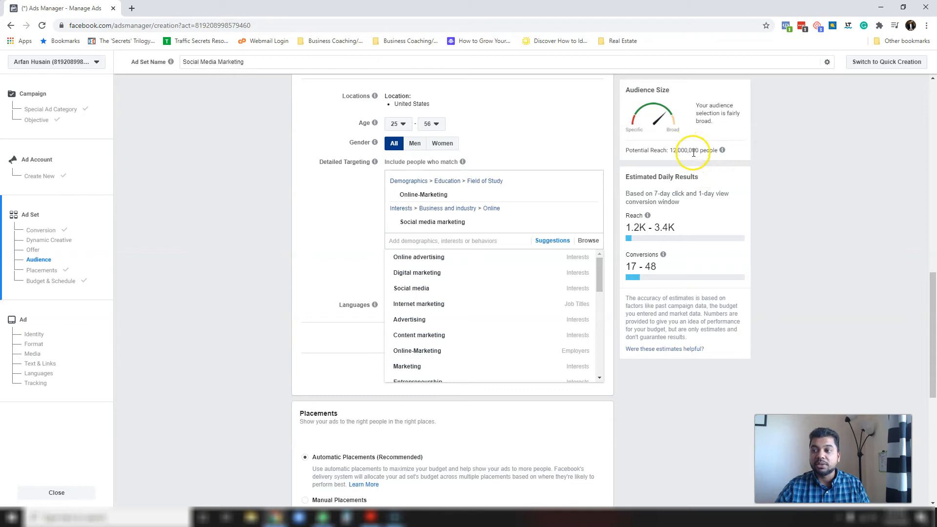
pyautogui.click(307, 225)
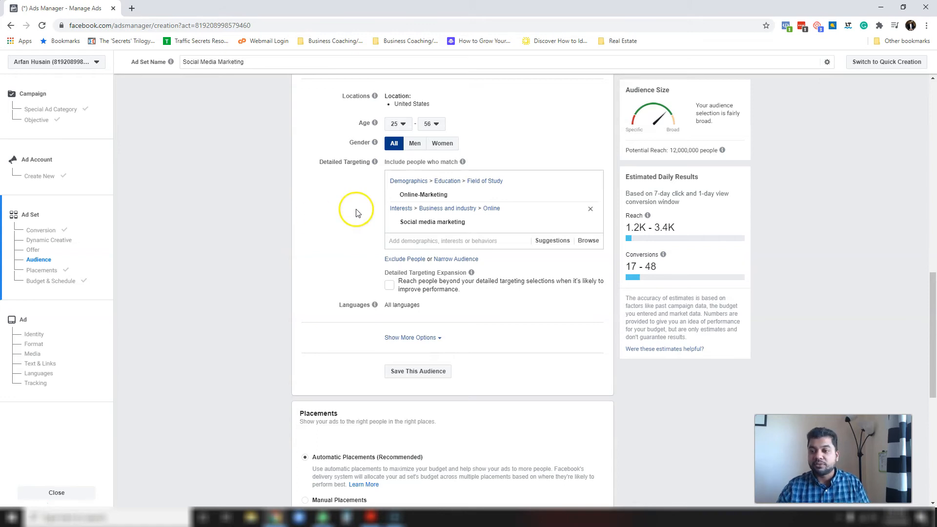
# Remove the Online-Marketing and Social media marketing entries from the detailed targeting and add the interest Gary Vaynerchuk instead.
pyautogui.scroll(1, 358, 239)
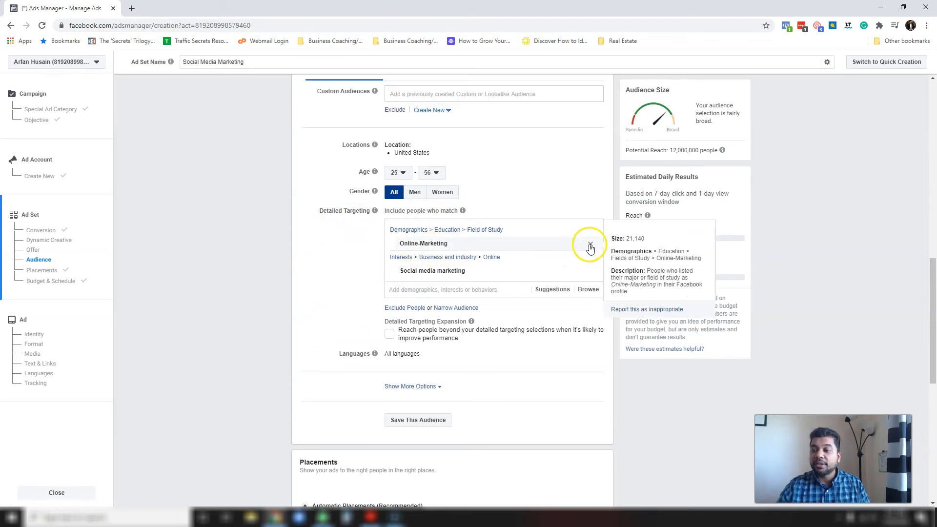
pyautogui.click(590, 243)
pyautogui.click(591, 243)
pyautogui.click(446, 226)
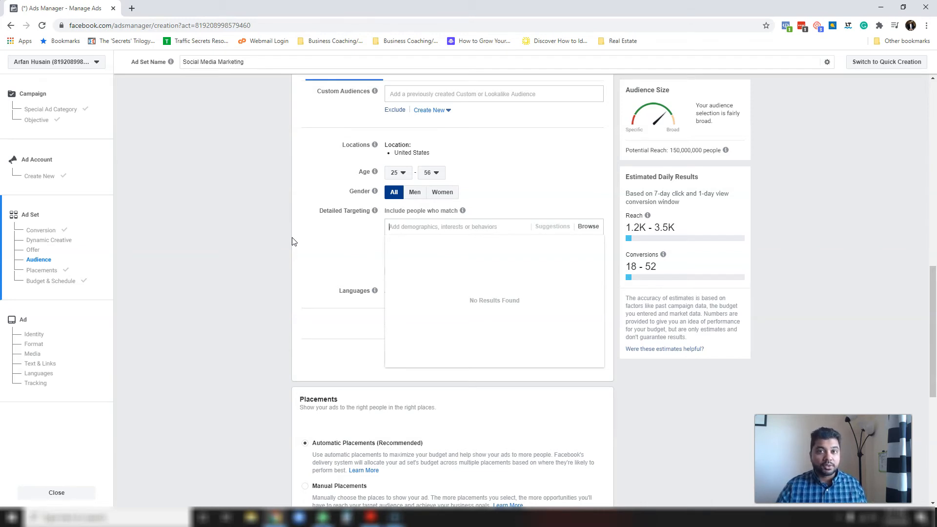
pyautogui.write('gary vee')
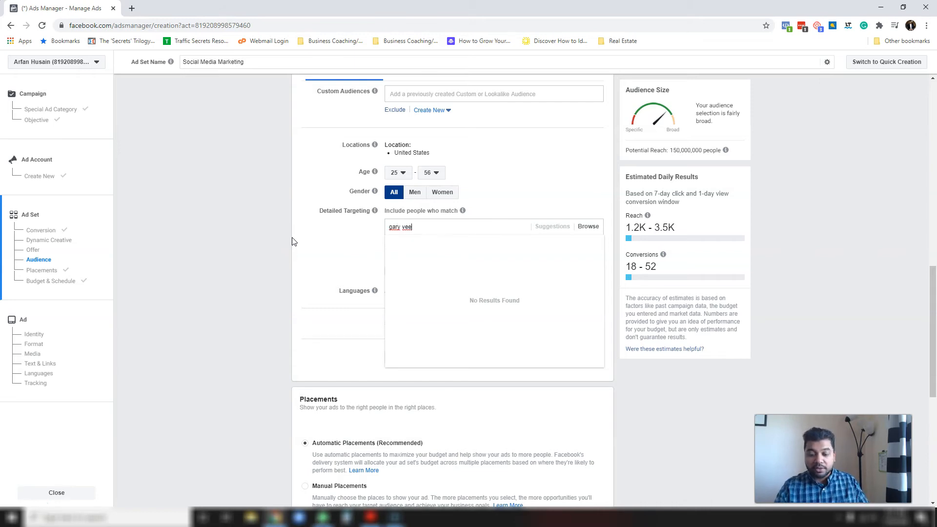
pyautogui.press('BackSpace')
pyautogui.press('BackSpace')
pyautogui.write('ay')
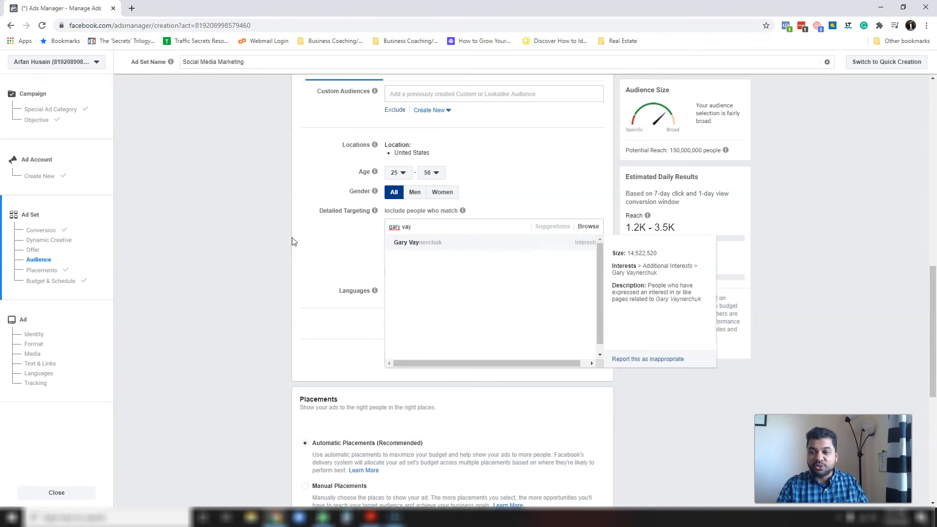
pyautogui.click(436, 244)
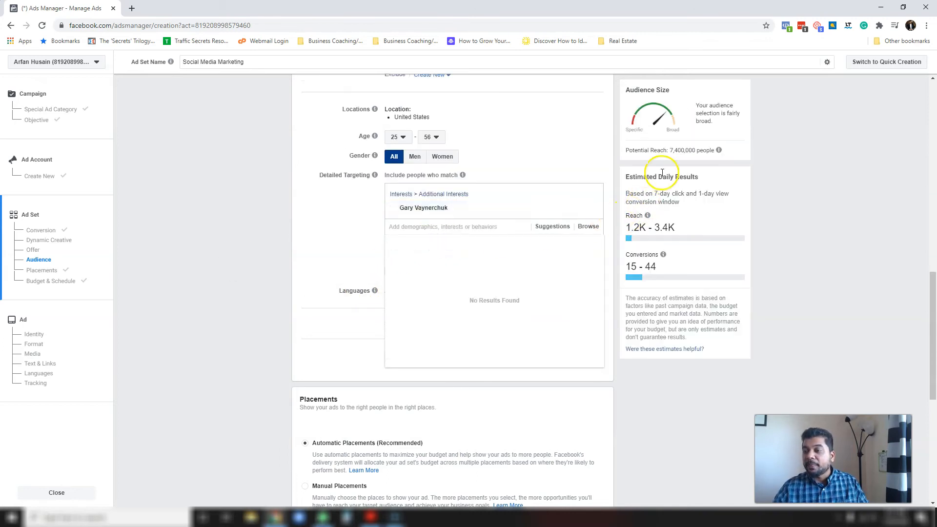
pyautogui.click(312, 225)
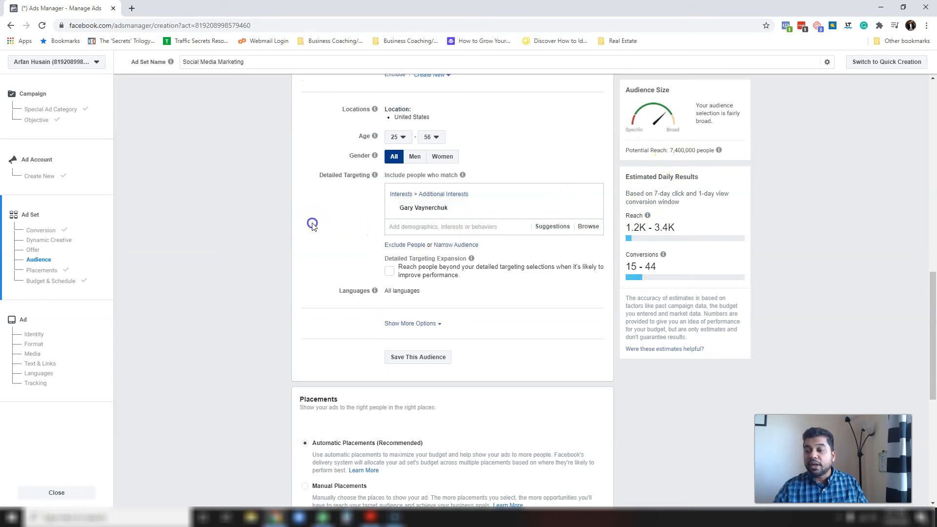
pyautogui.scroll(-1, 312, 380)
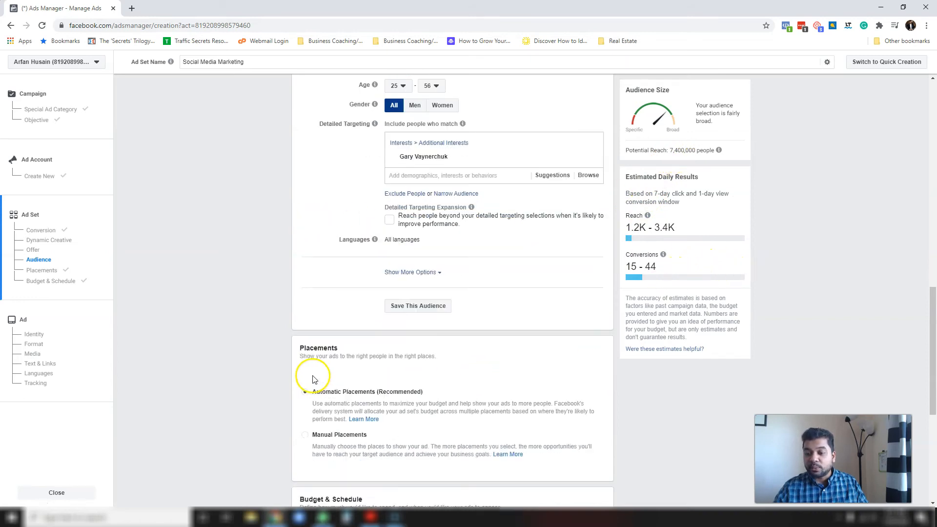
# Replace the Gary Vaynerchuk interest in the detailed targeting with the College grad education level.
pyautogui.scroll(-5, 314, 379)
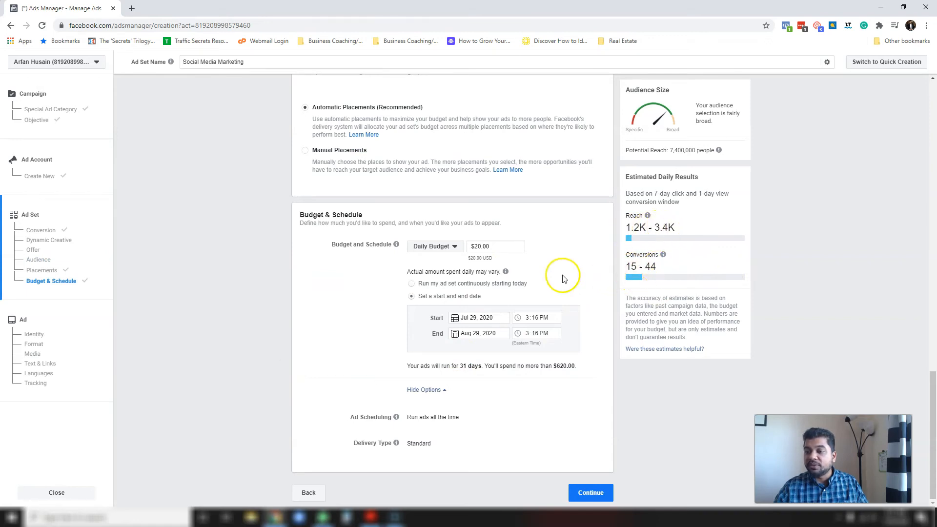
pyautogui.scroll(10, 304, 293)
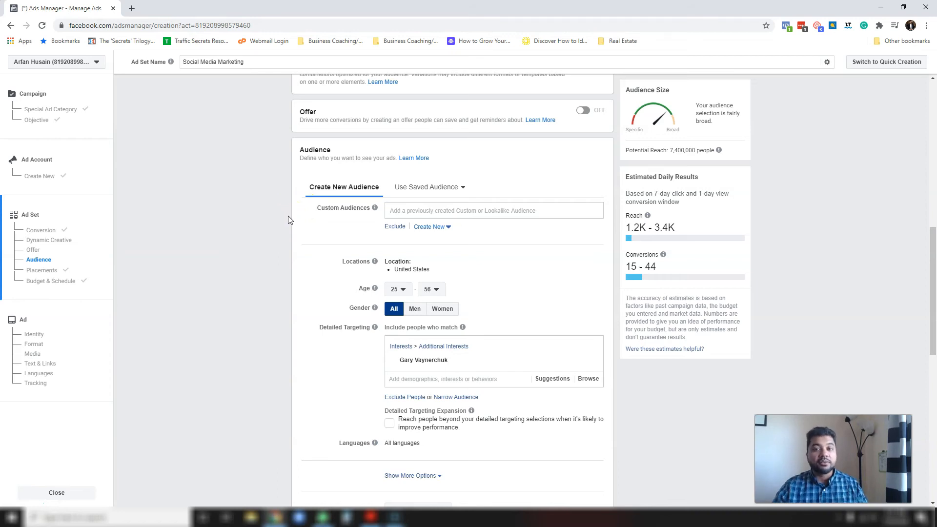
pyautogui.scroll(-1, 405, 332)
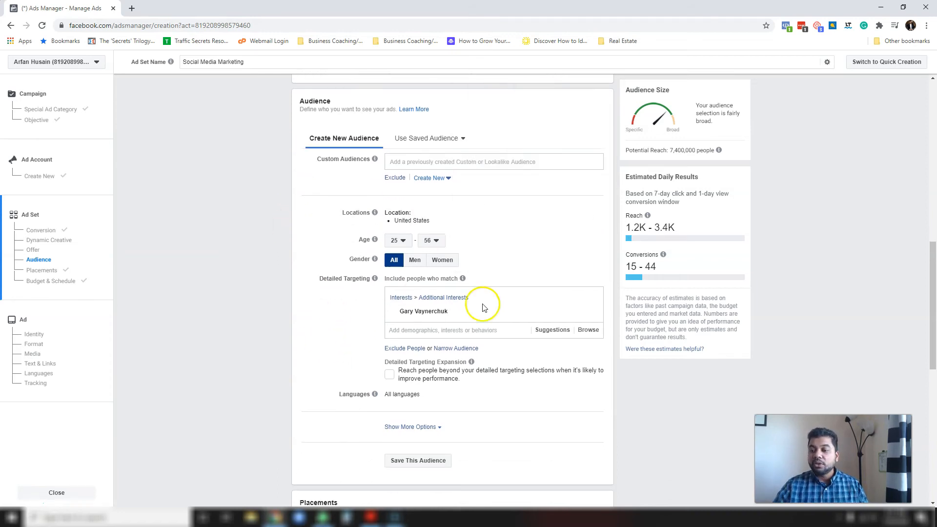
pyautogui.click(593, 311)
pyautogui.click(417, 295)
pyautogui.write('college')
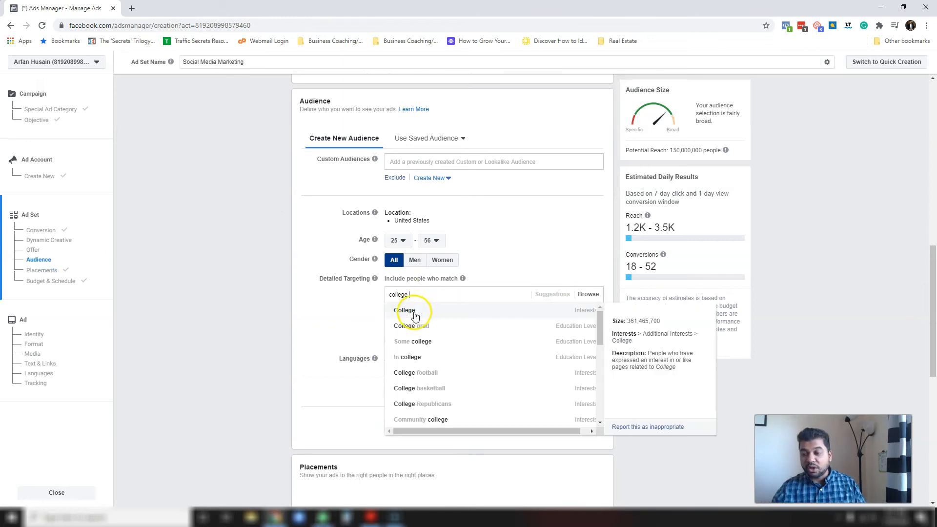
pyautogui.click(402, 325)
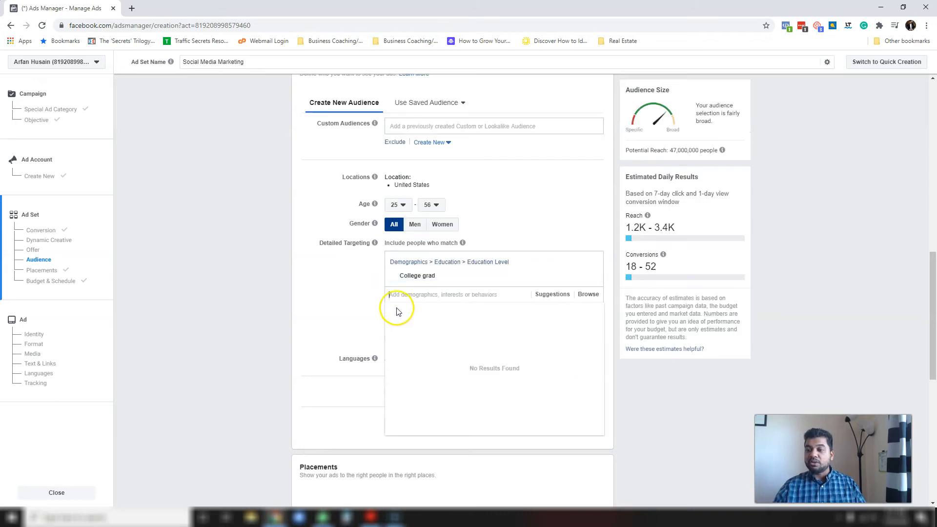
pyautogui.click(362, 299)
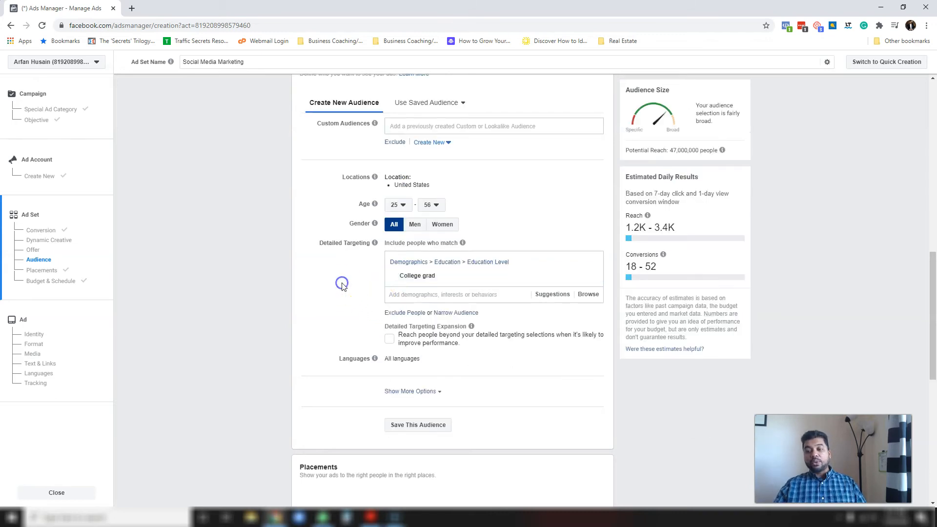
# Narrow the audience so that people must also match the Digital marketing interest.
pyautogui.click(448, 312)
pyautogui.click(414, 325)
pyautogui.write('digital mar')
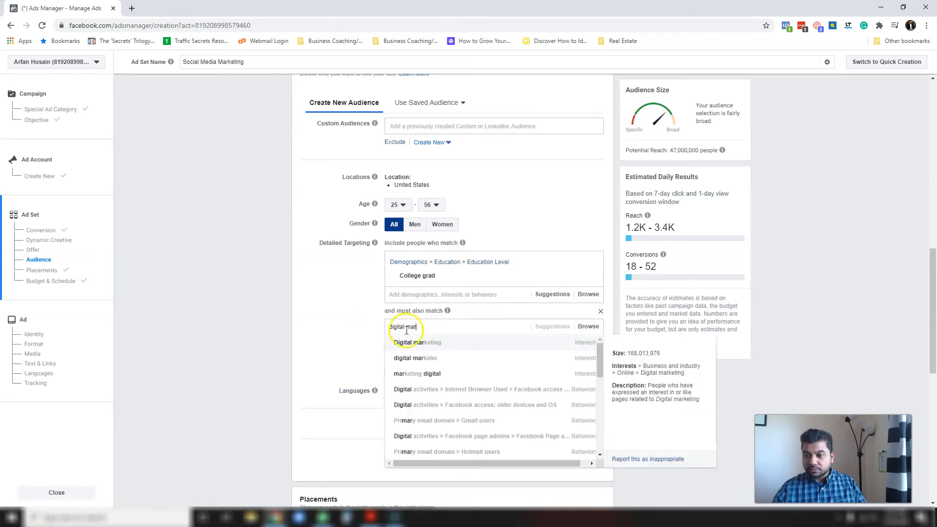
pyautogui.click(408, 343)
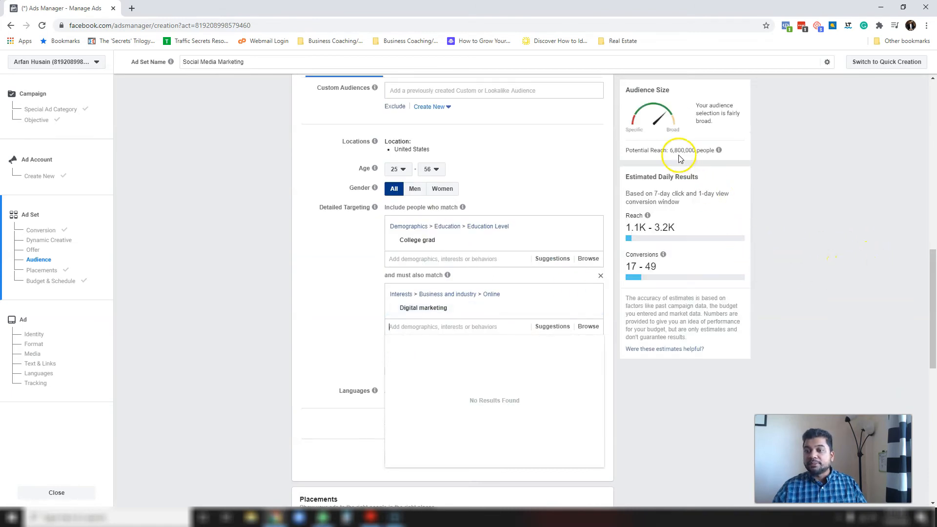
pyautogui.click(347, 324)
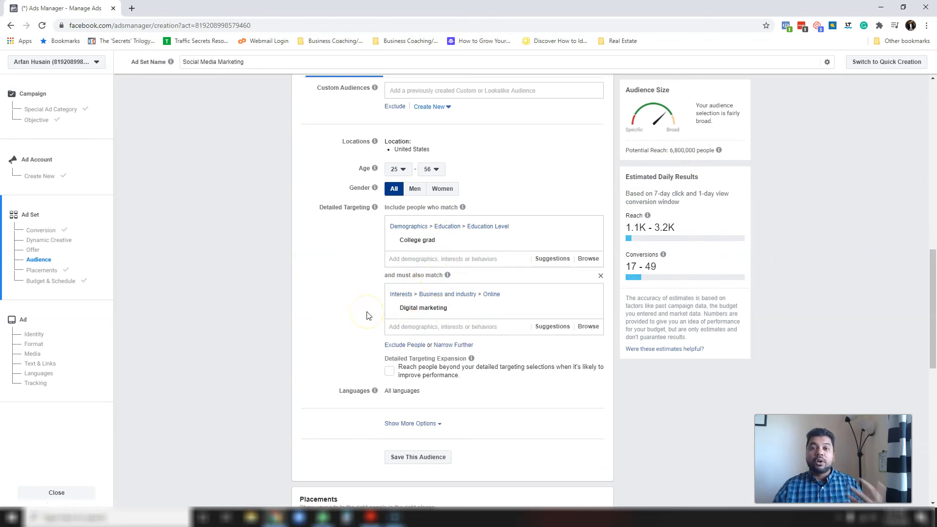
# Add a further narrowing condition to the detailed targeting and look up the Engaged Shoppers behavior for it.
pyautogui.click(453, 345)
pyautogui.click(433, 357)
pyautogui.write('engaged')
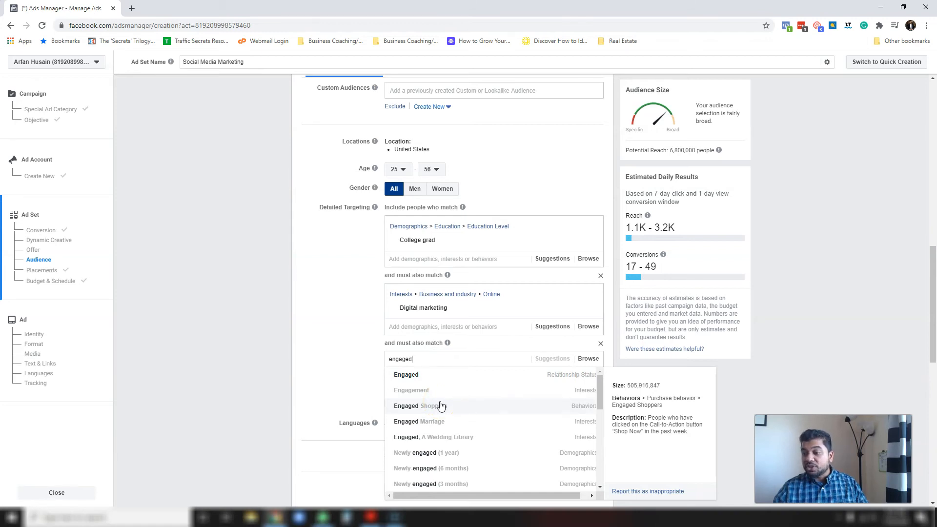
pyautogui.click(420, 411)
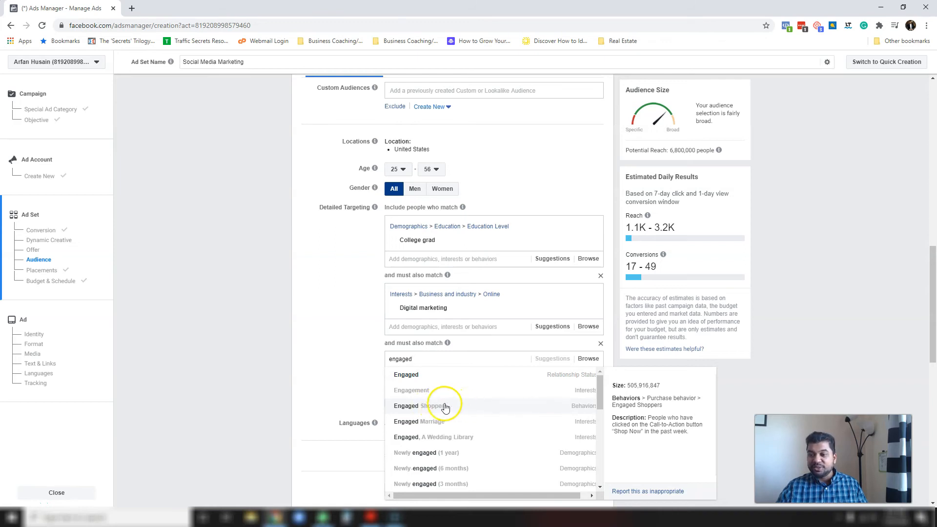
pyautogui.click(340, 383)
# Set the third detailed targeting condition to the Married relationship status.
pyautogui.click(450, 360)
pyautogui.write('married')
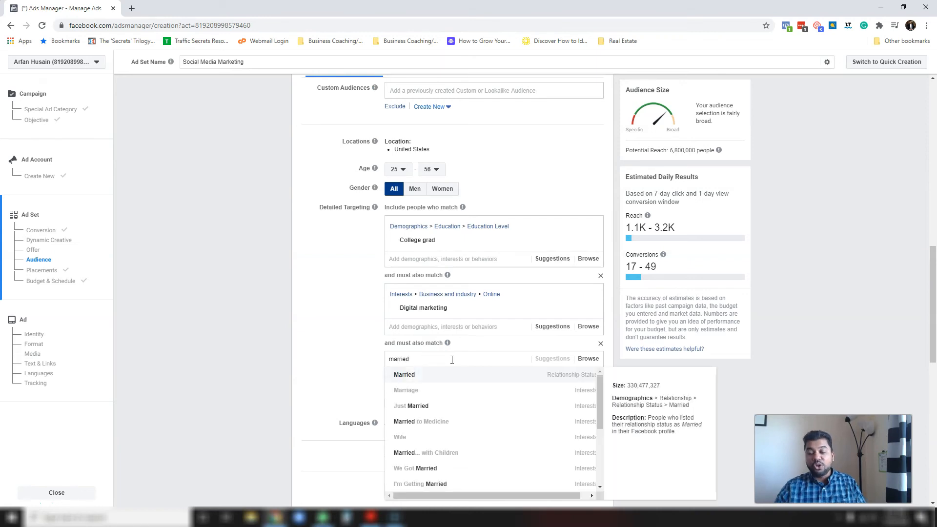
pyautogui.click(421, 375)
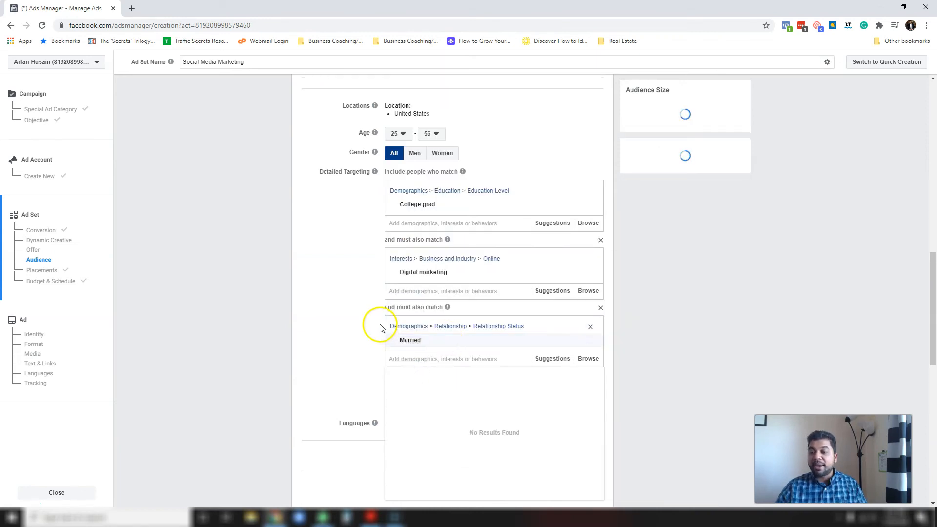
pyautogui.click(350, 302)
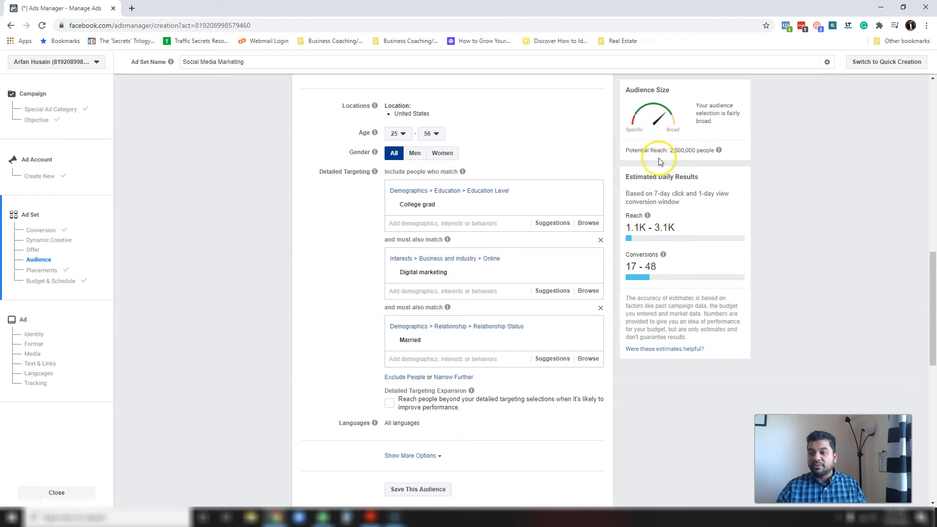
# Examine the narrowed audience's potential reach, estimated daily reach and conversions alongside its age, gender and targeting settings.
pyautogui.scroll(1, 317, 290)
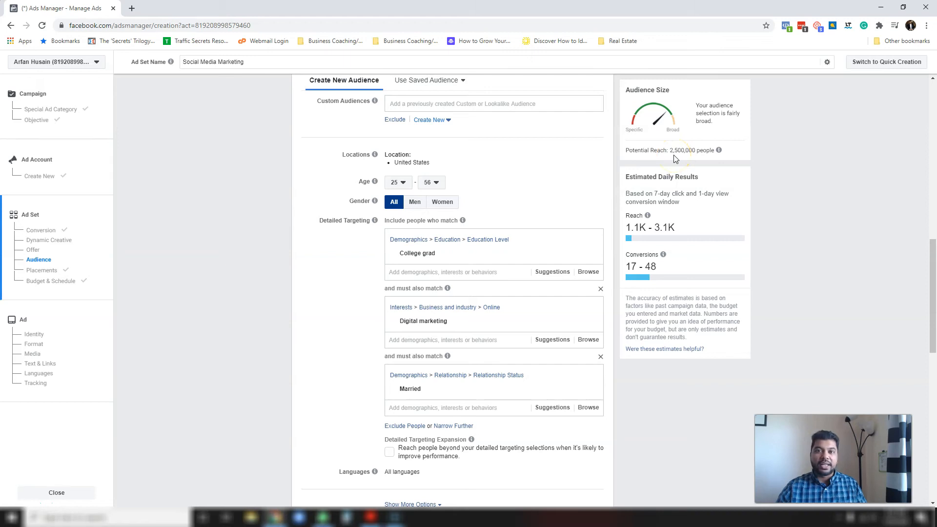
pyautogui.click(676, 161)
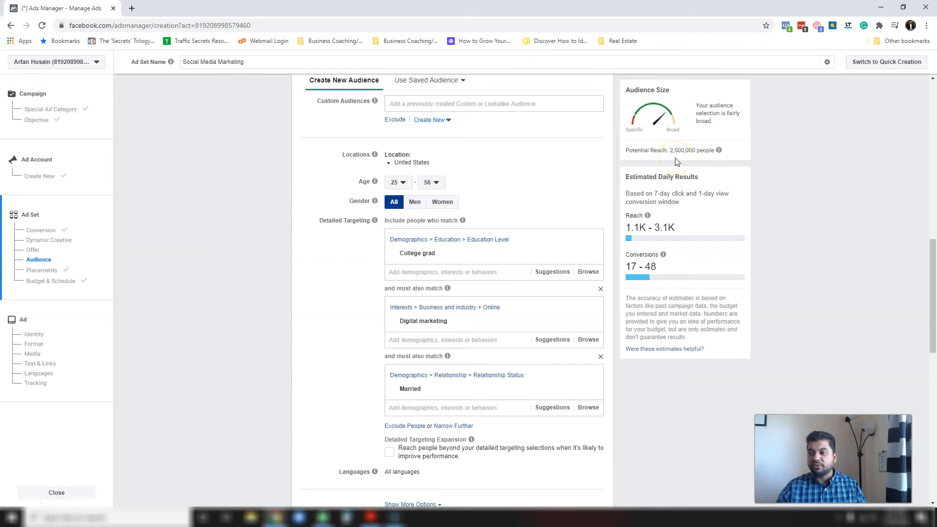
pyautogui.moveTo(657, 266); pyautogui.dragTo(632, 265)
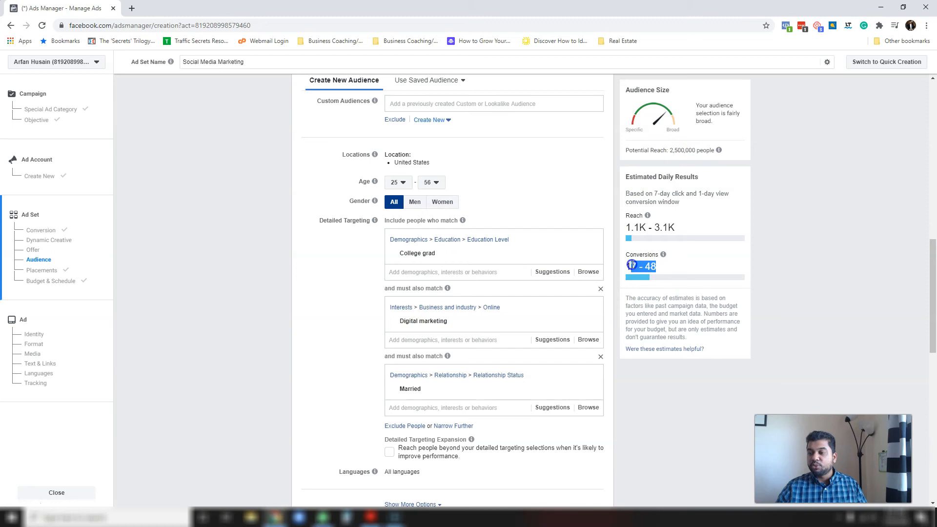
pyautogui.click(674, 255)
pyautogui.moveTo(675, 228); pyautogui.dragTo(629, 228)
pyautogui.click(670, 272)
pyautogui.click(645, 225)
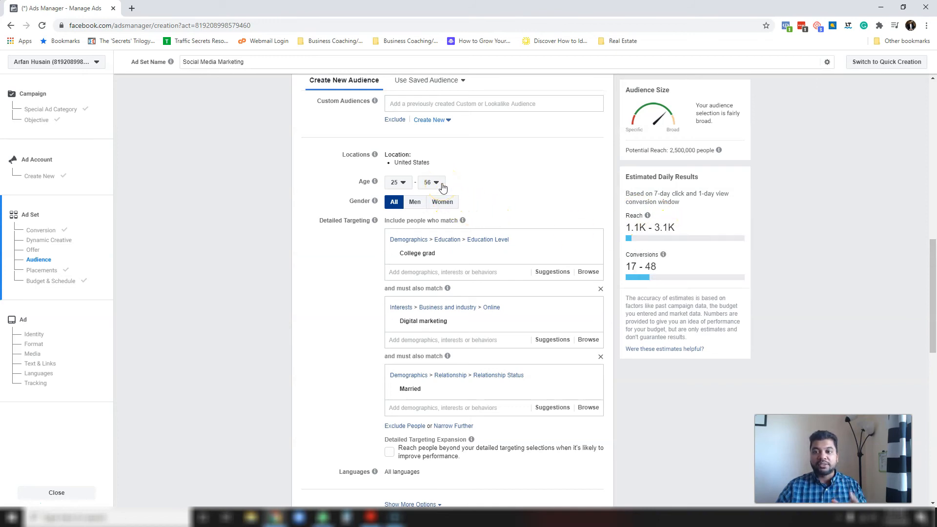
pyautogui.click(639, 263)
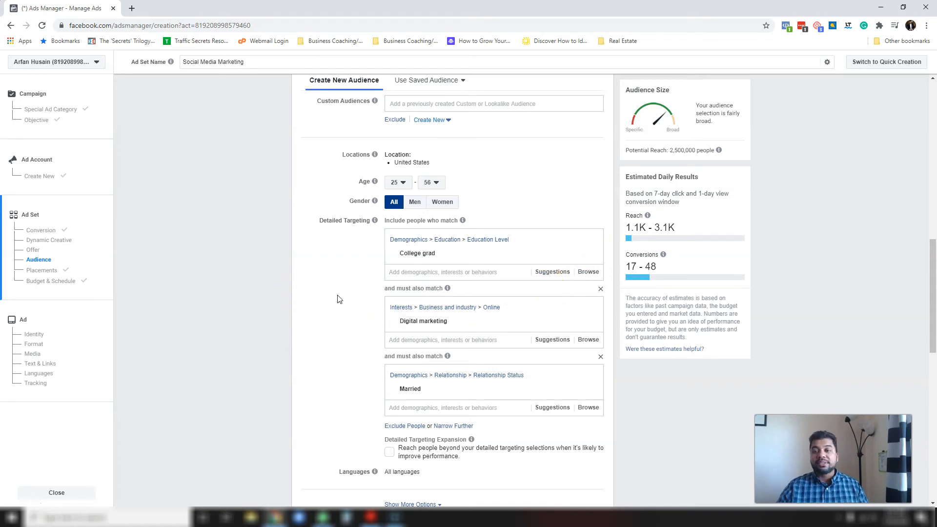
pyautogui.scroll(3, 339, 298)
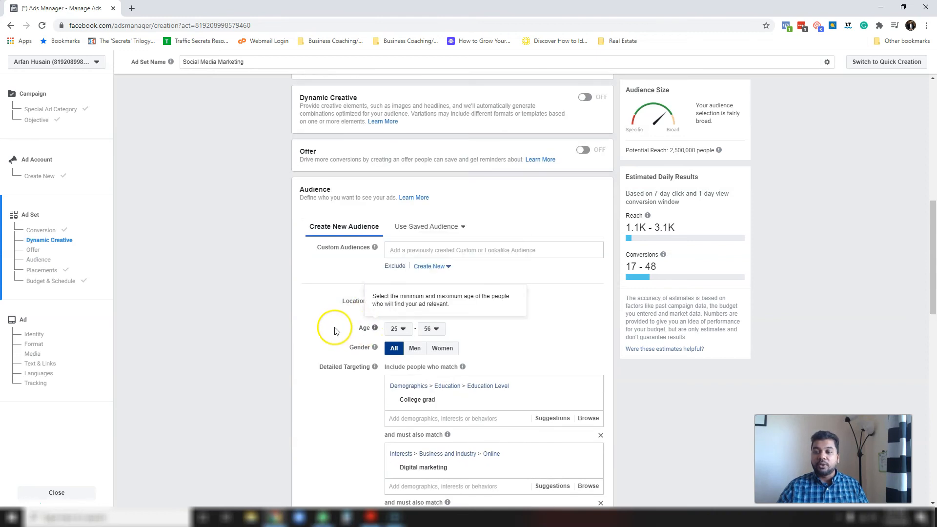
pyautogui.scroll(-2, 335, 330)
pyautogui.scroll(-2, 303, 322)
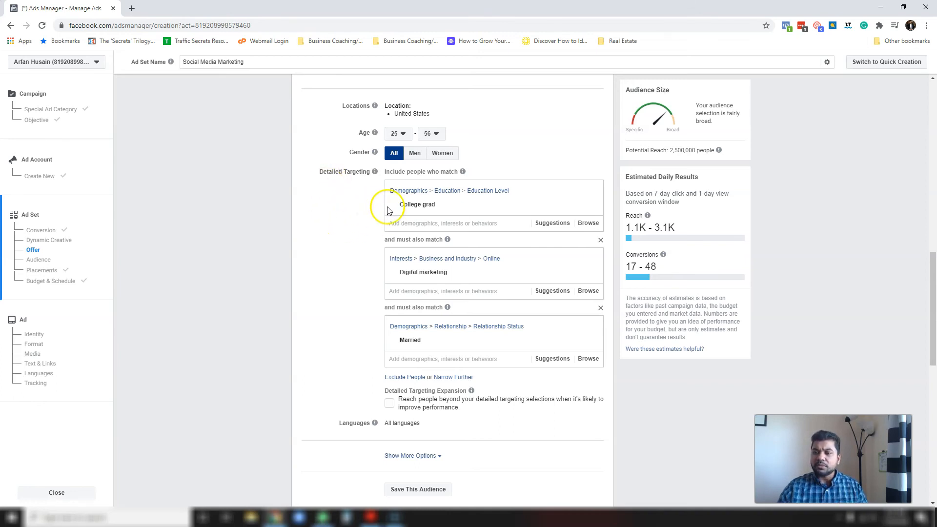
# Check the suggested interests for the Digital marketing condition and compare the audience's potential reach with its estimated daily reach.
pyautogui.click(552, 291)
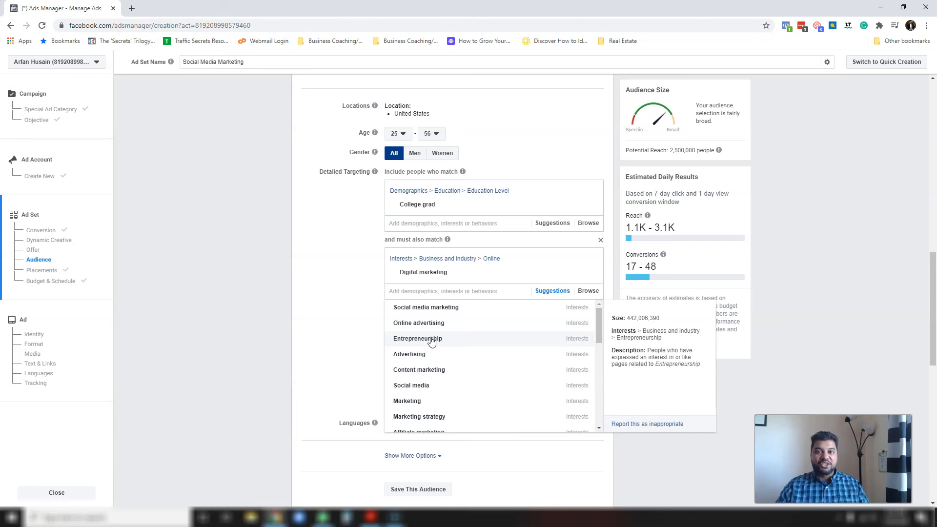
pyautogui.click(315, 324)
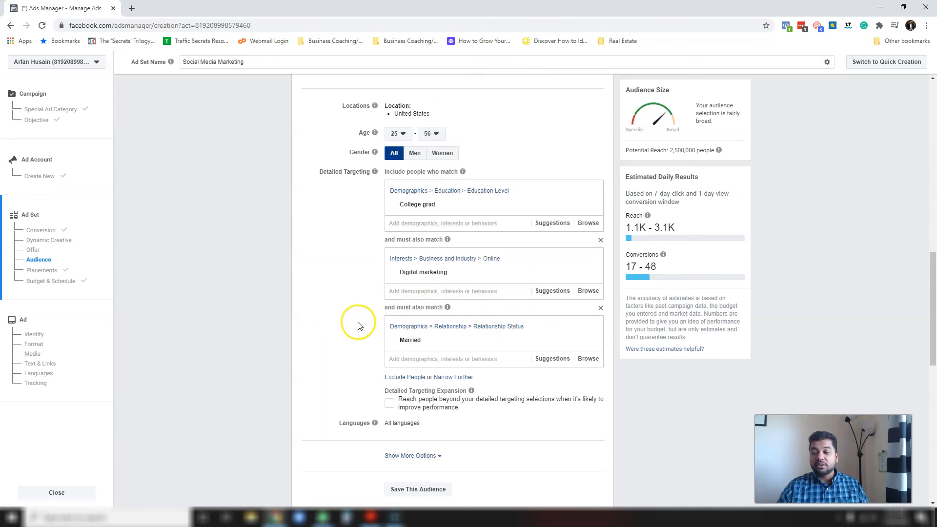
pyautogui.moveTo(478, 278)
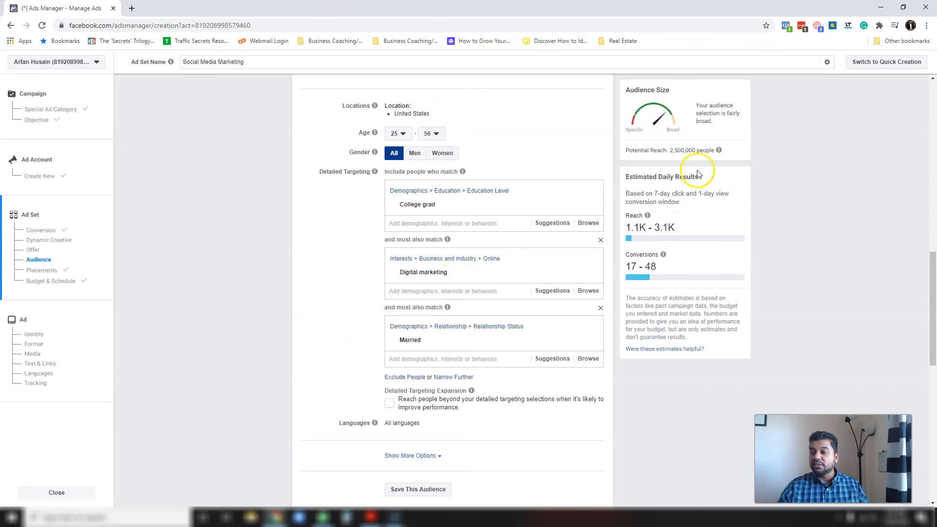
pyautogui.moveTo(629, 151); pyautogui.dragTo(703, 149)
pyautogui.click(729, 168)
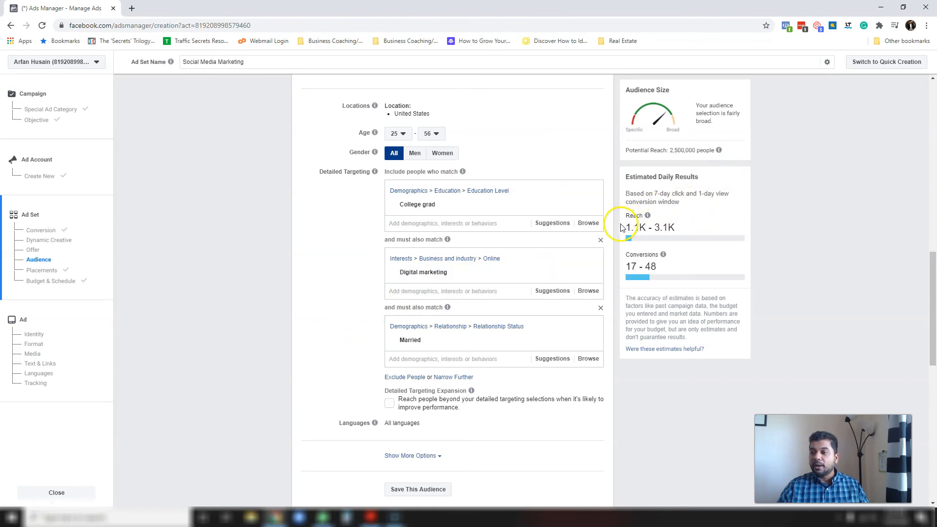
pyautogui.moveTo(626, 229); pyautogui.dragTo(684, 229)
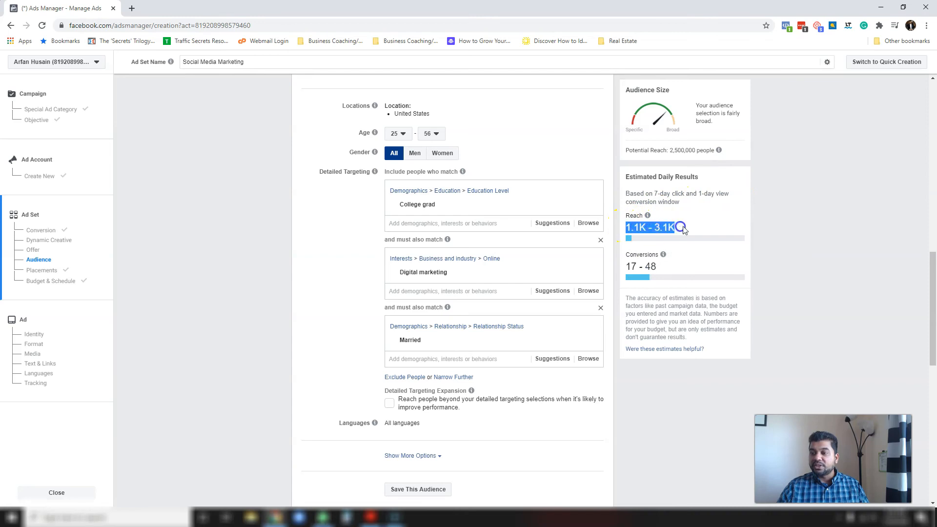
pyautogui.click(685, 230)
# Set the ad set's daily budget to $100.00.
pyautogui.scroll(-7, 313, 259)
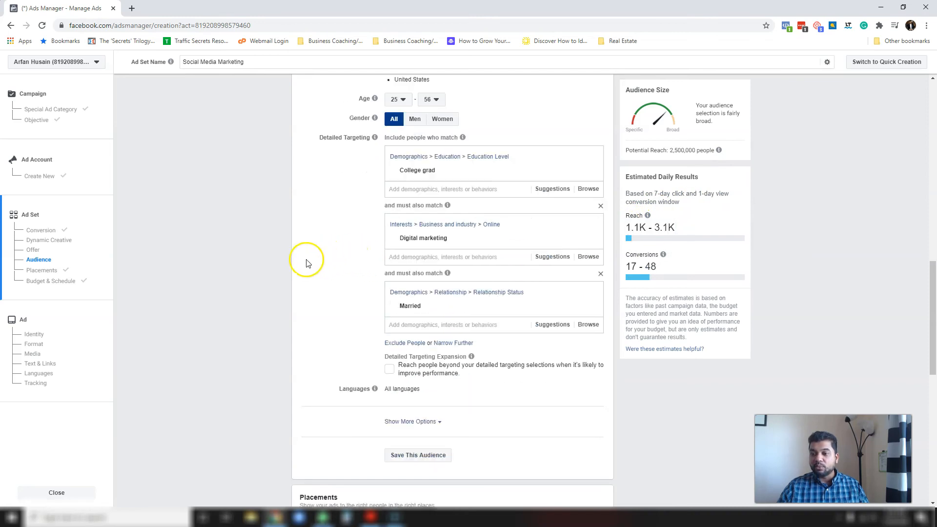
pyautogui.tripleClick(507, 373)
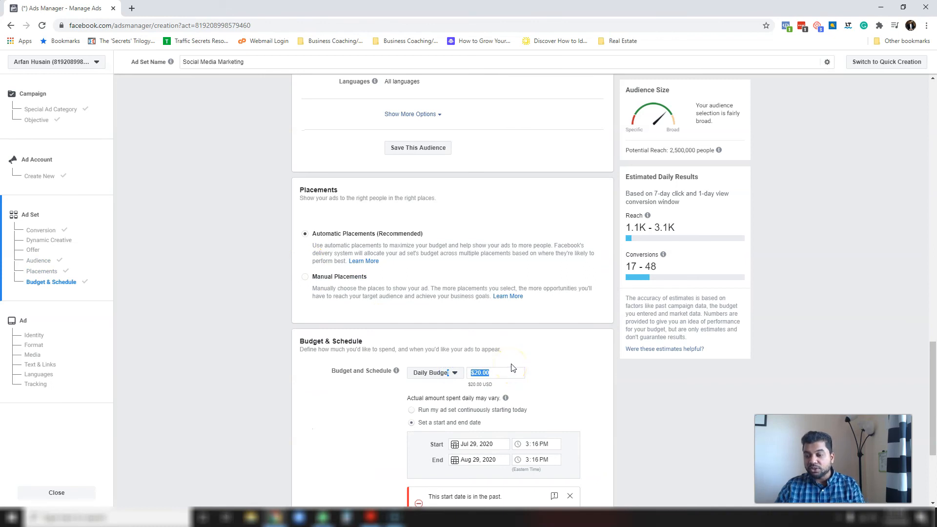
pyautogui.click(497, 373)
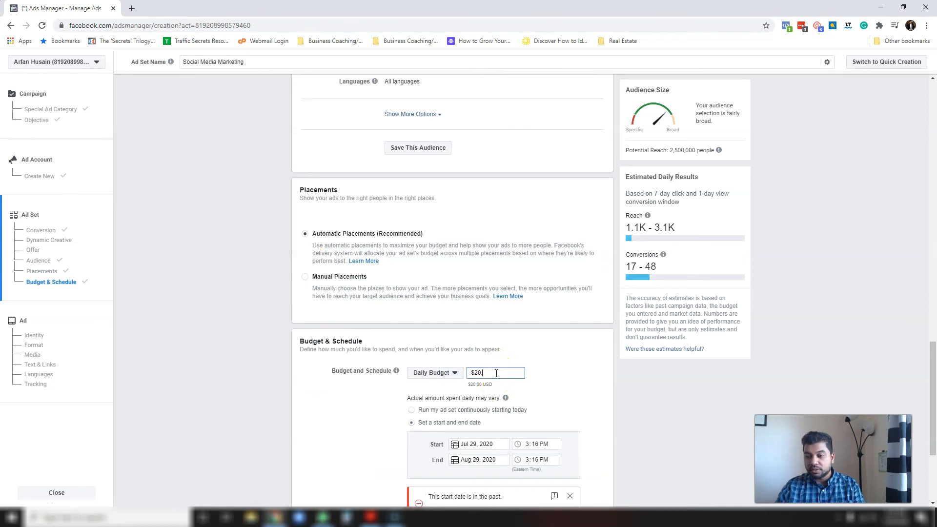
pyautogui.write('1000')
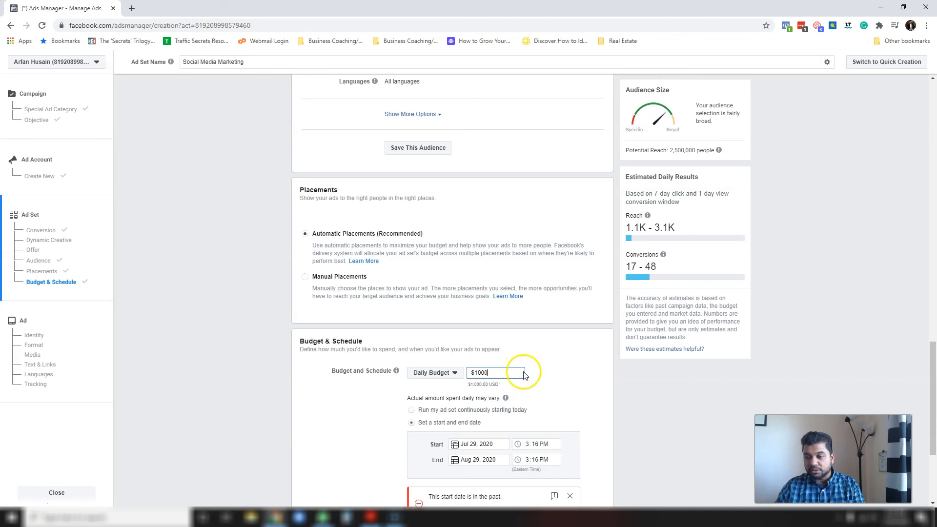
pyautogui.click(565, 361)
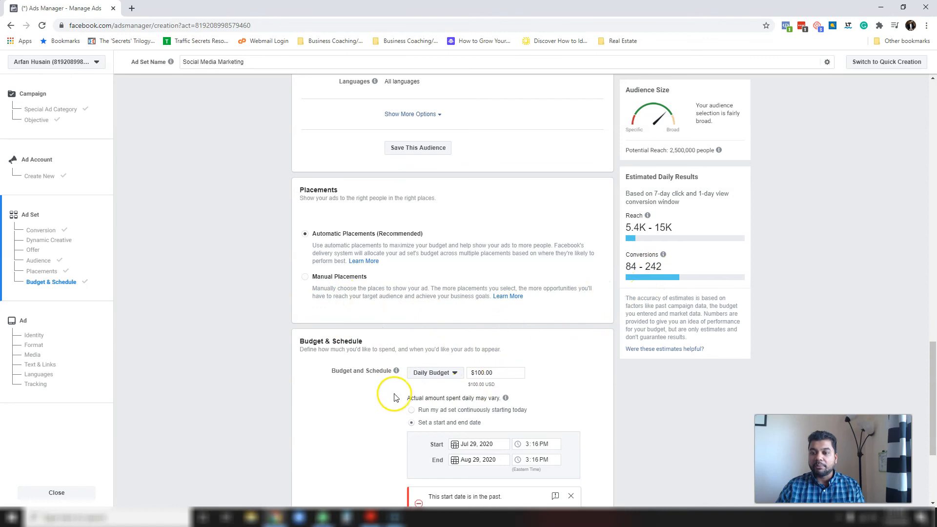
# Review the audience's location, age, gender and three detailed targeting conditions against the updated daily estimates.
pyautogui.scroll(5, 433, 314)
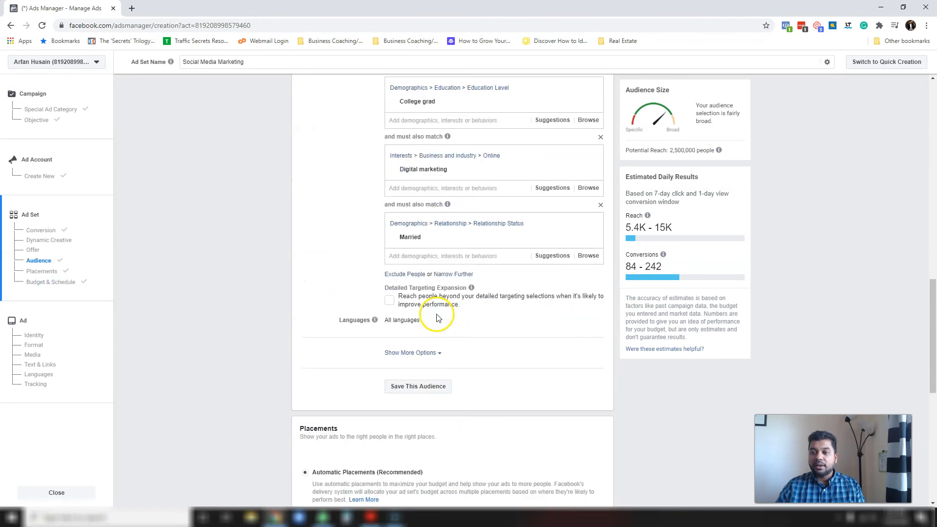
pyautogui.scroll(2, 437, 318)
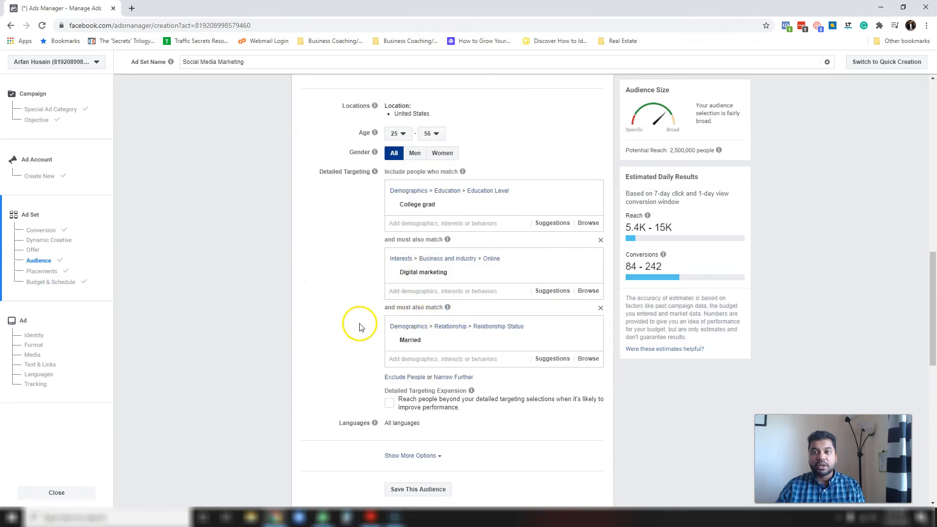
pyautogui.scroll(3, 347, 316)
pyautogui.scroll(-1, 322, 310)
pyautogui.scroll(-3, 321, 309)
pyautogui.moveTo(490, 291)
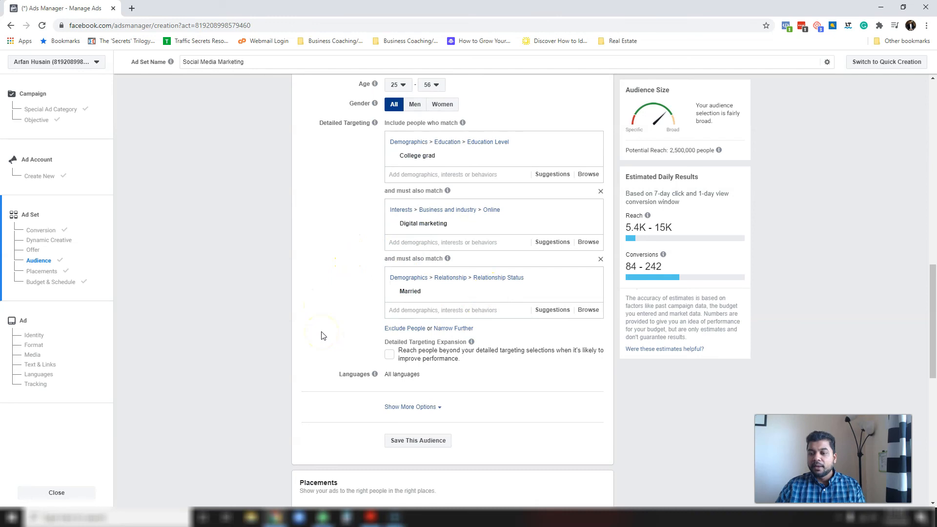
pyautogui.scroll(2, 390, 191)
pyautogui.moveTo(370, 217)
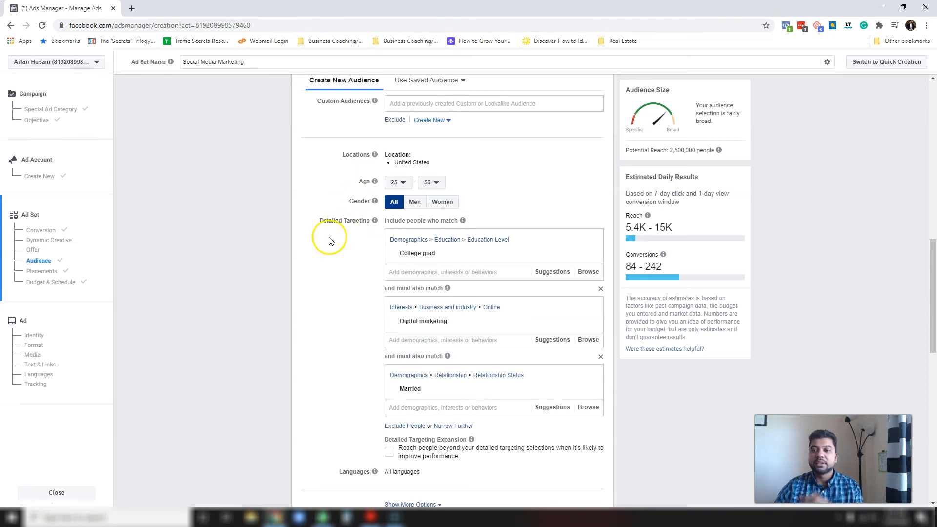
# Remove the College grad, Digital marketing and Married criteria and both additional must-also-match conditions from the detailed targeting.
pyautogui.click(591, 254)
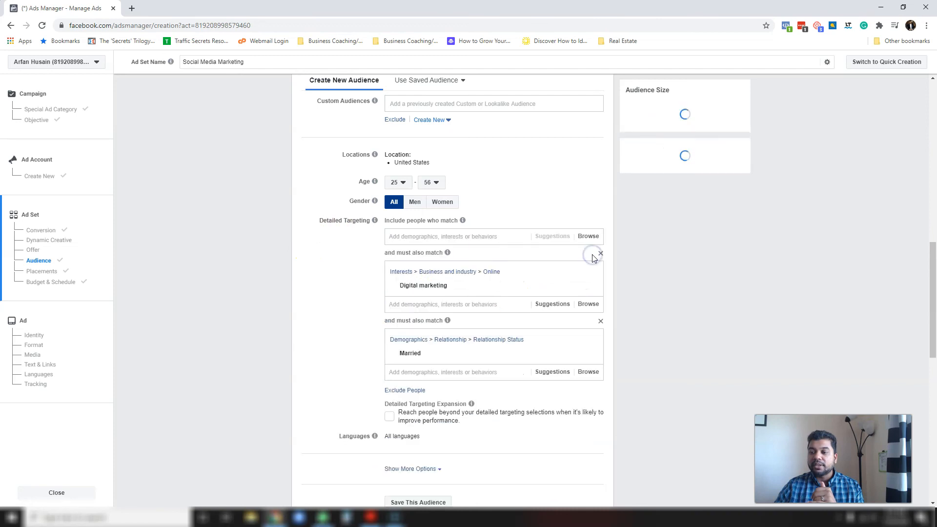
pyautogui.click(592, 285)
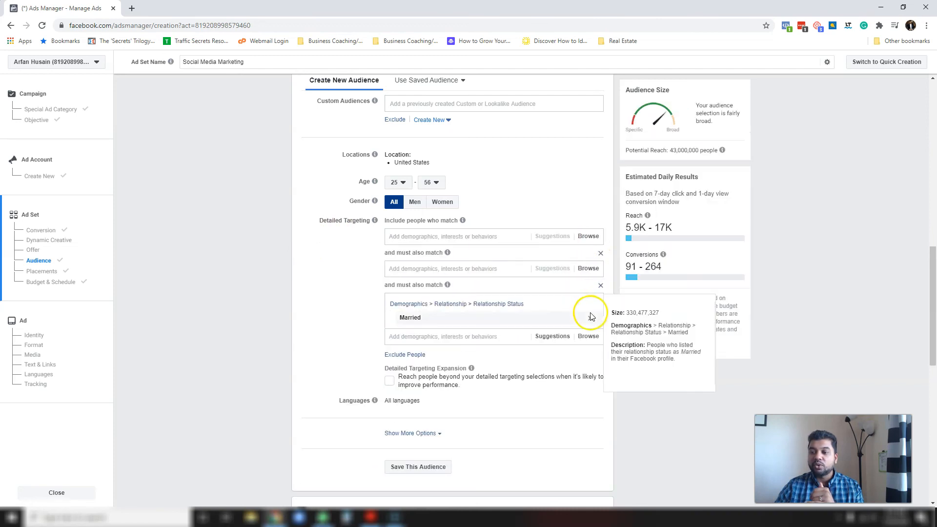
pyautogui.click(591, 316)
pyautogui.click(601, 286)
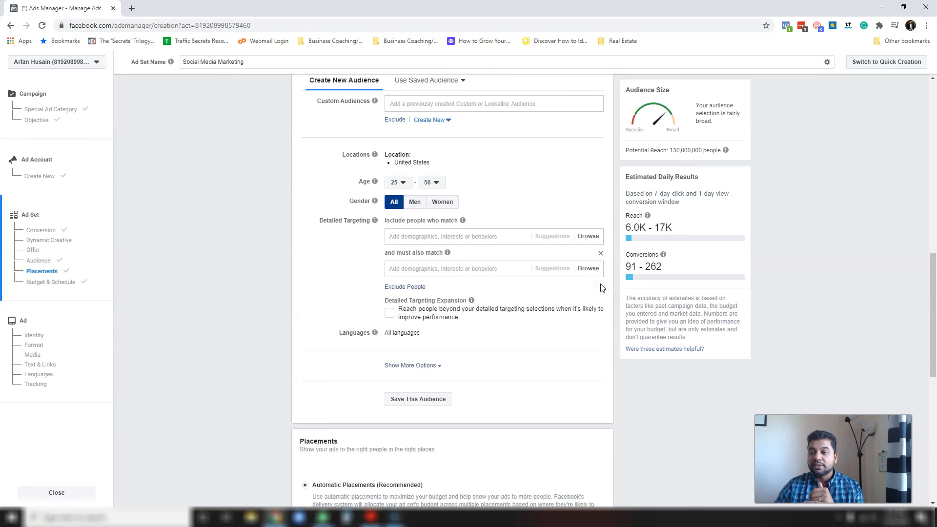
pyautogui.click(600, 252)
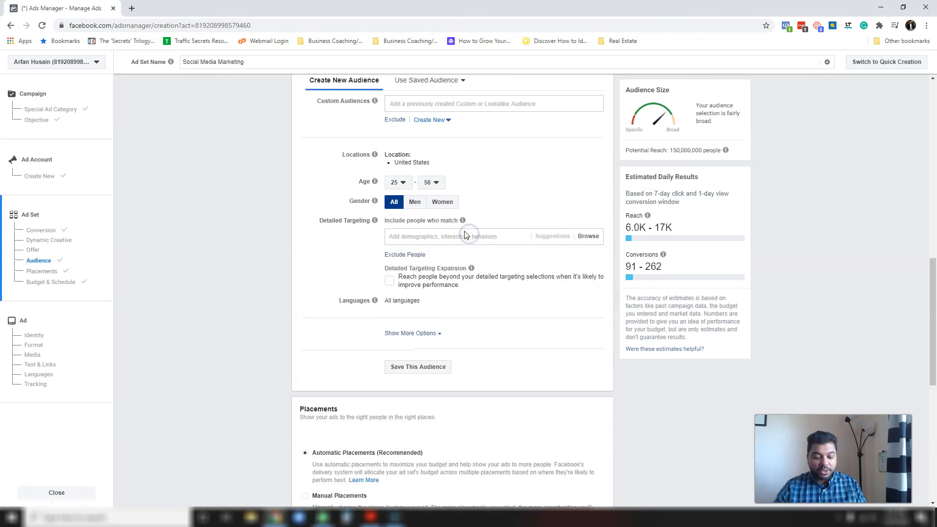
# Add Gary Vaynerchuk as a detailed targeting interest and look through the related interest suggestions.
pyautogui.write('gary vay')
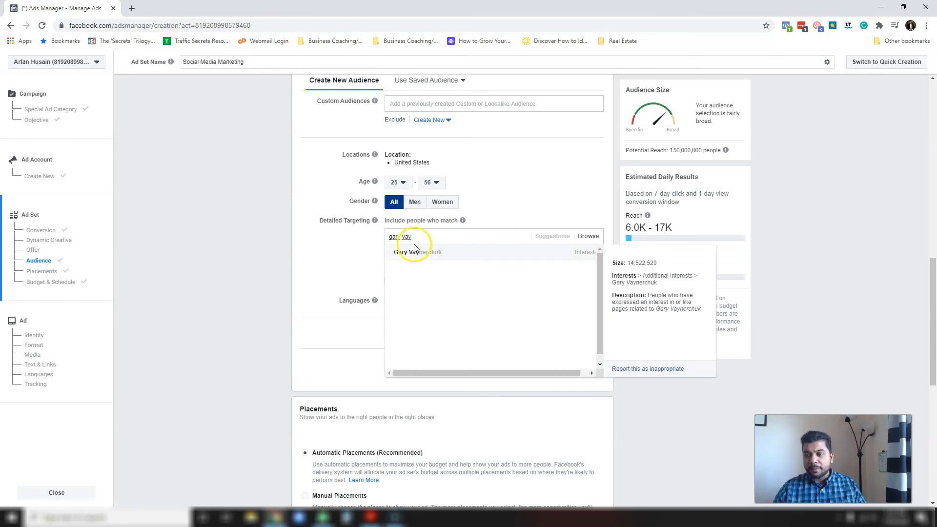
pyautogui.click(427, 253)
pyautogui.click(335, 228)
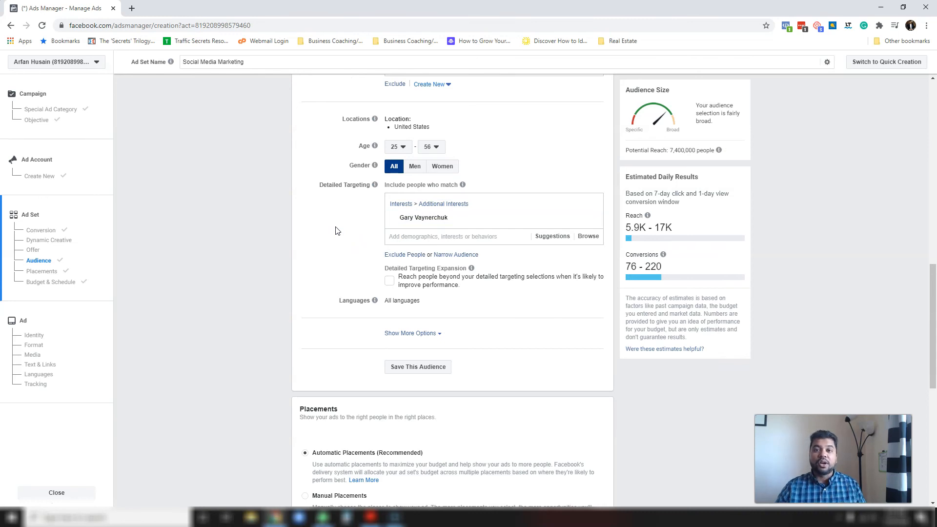
pyautogui.moveTo(412, 217)
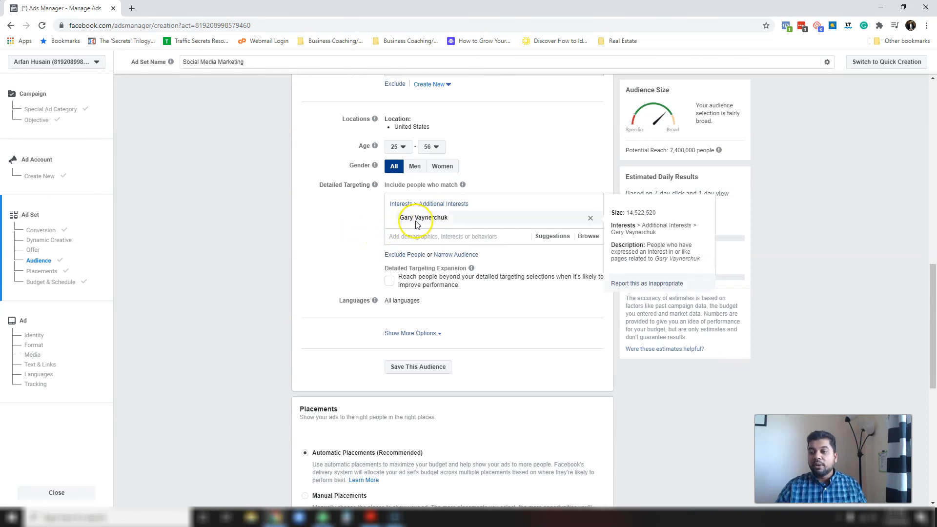
pyautogui.click(543, 236)
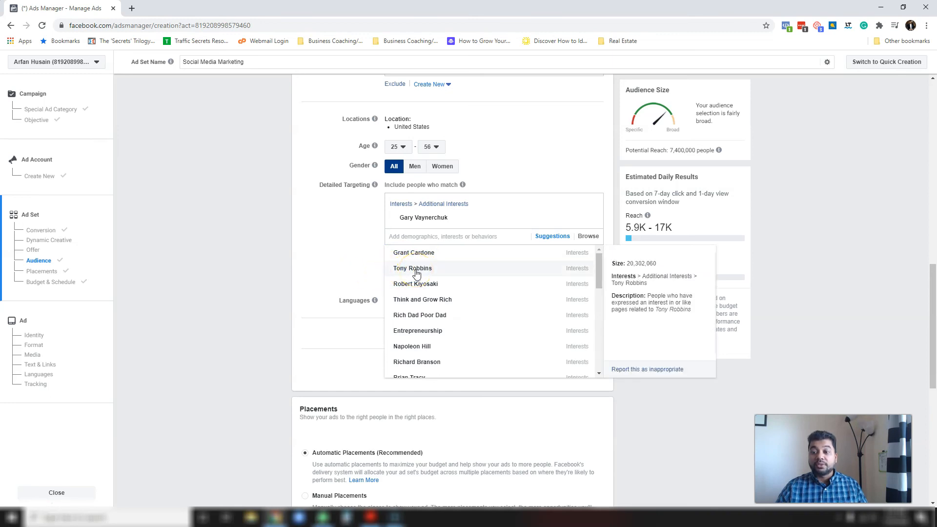
pyautogui.click(283, 272)
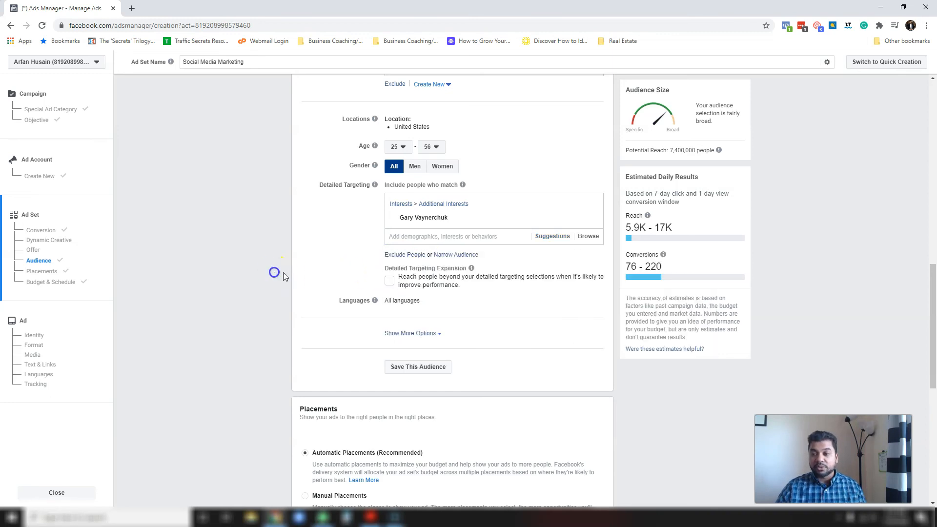
# Exclude people interested in Multi-level marketing from the ad set's audience.
pyautogui.click(407, 255)
pyautogui.click(421, 284)
pyautogui.write('mu')
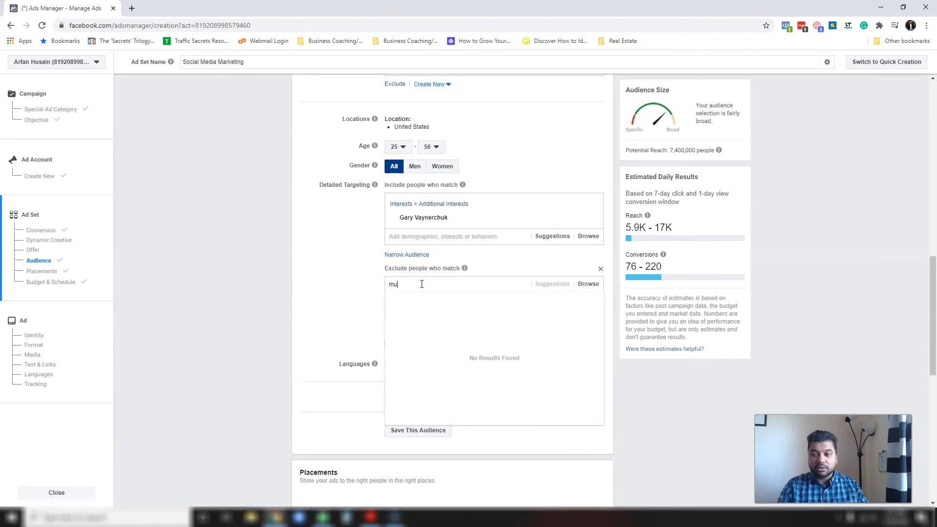
pyautogui.write('lti')
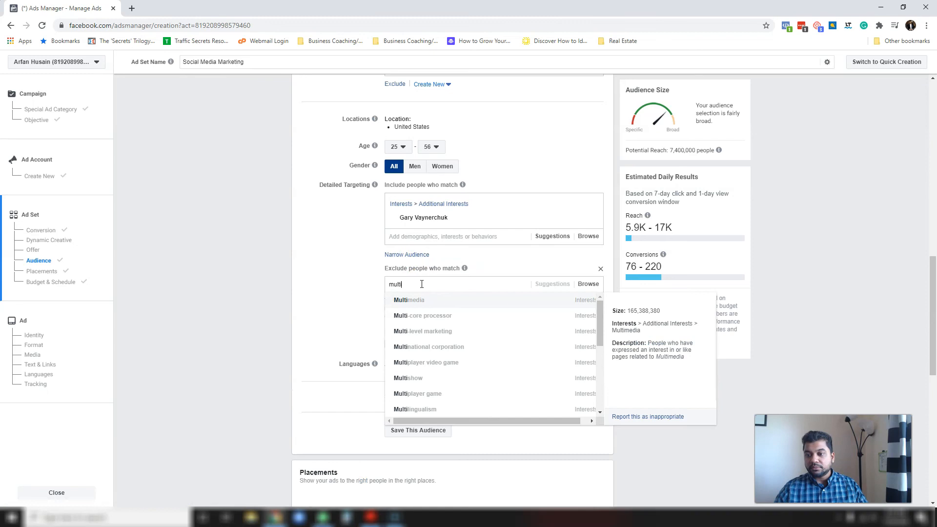
pyautogui.click(426, 330)
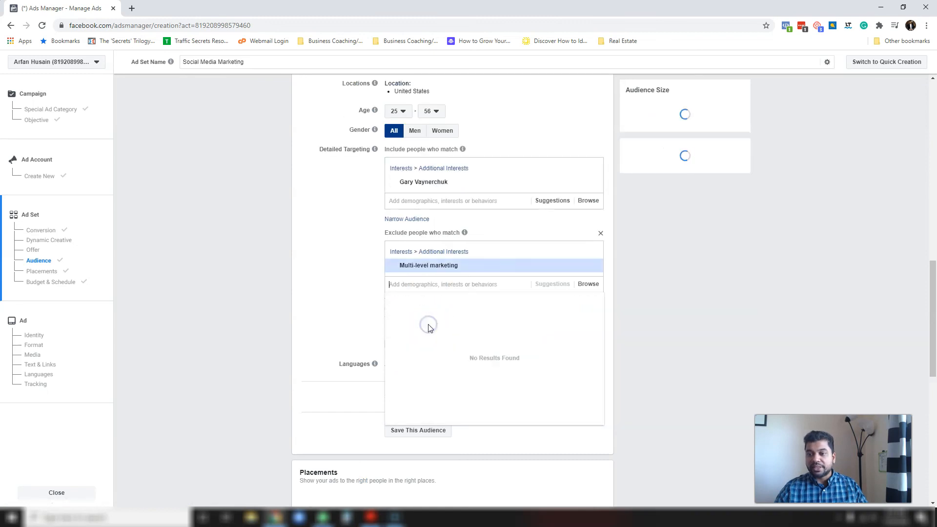
pyautogui.click(362, 275)
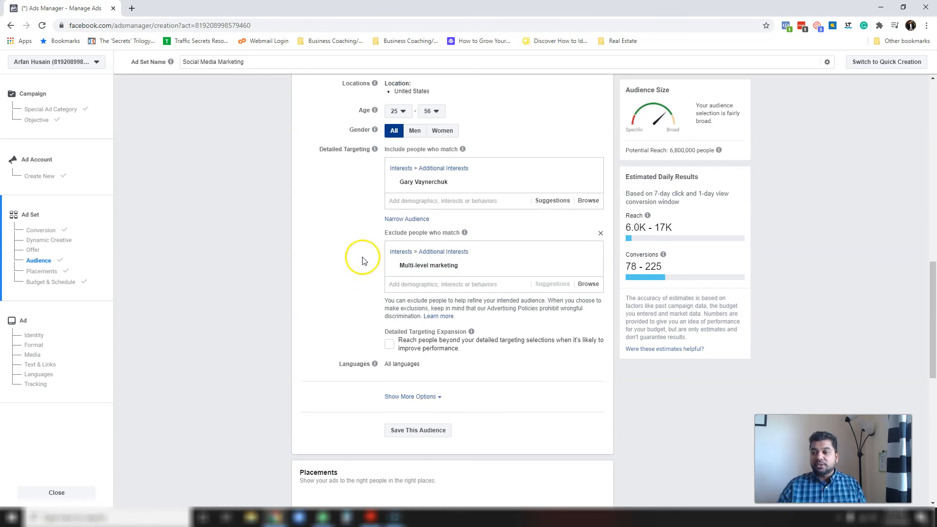
pyautogui.moveTo(477, 265)
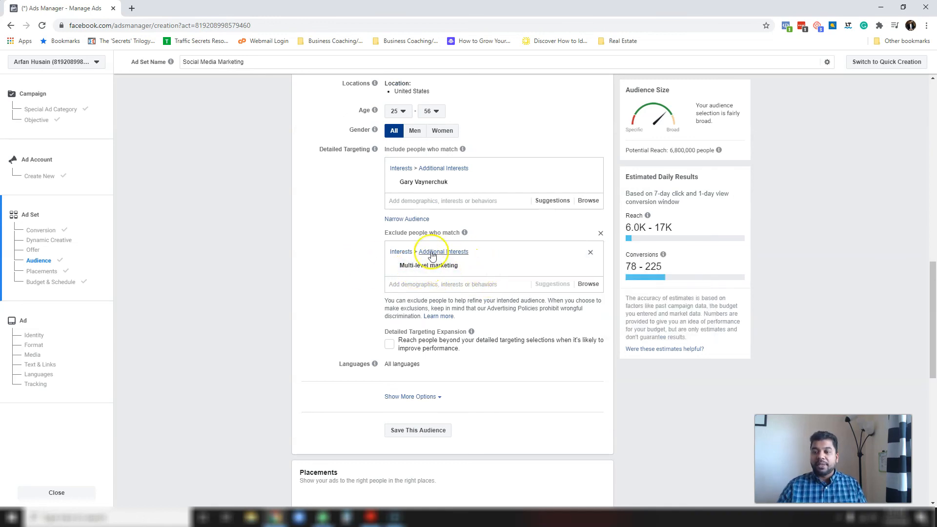